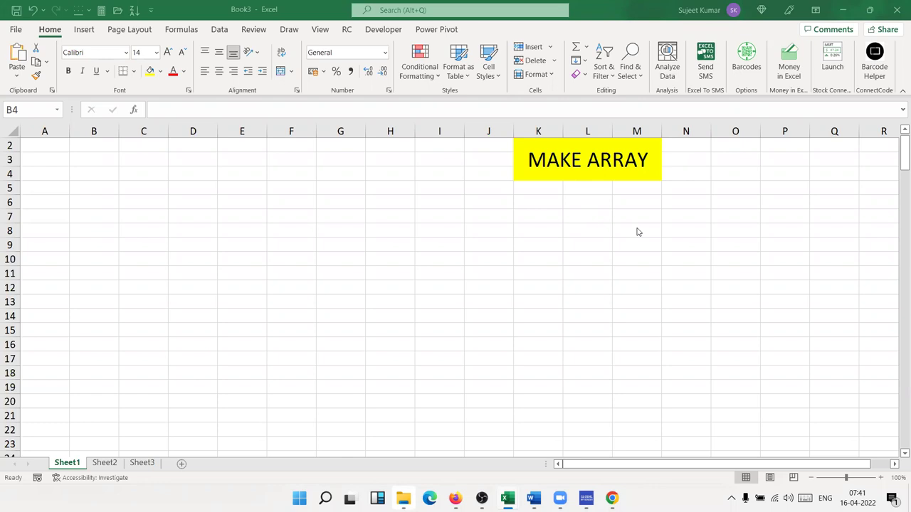
Select the MAKE ARRAY title and show the Formulas Logical function list containing MAKEARRAY
left_click(600, 171)
left_click(607, 169)
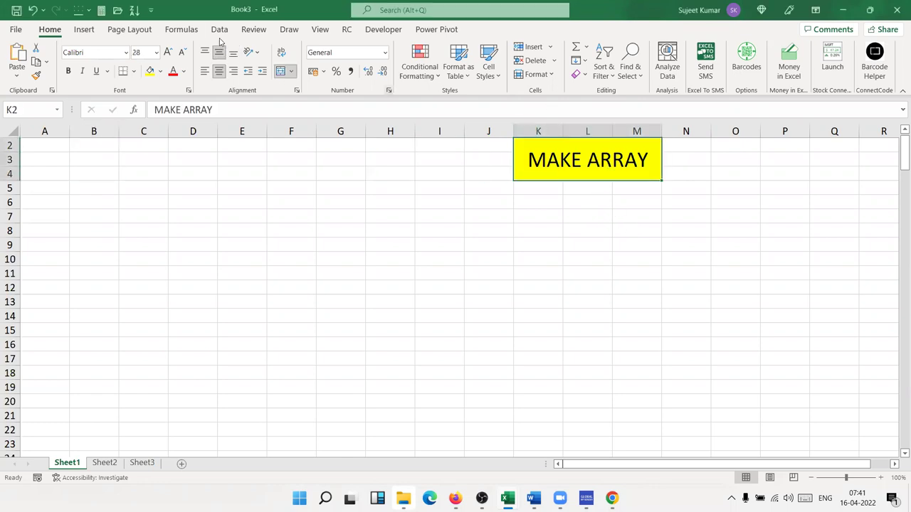
left_click(181, 29)
left_click(144, 76)
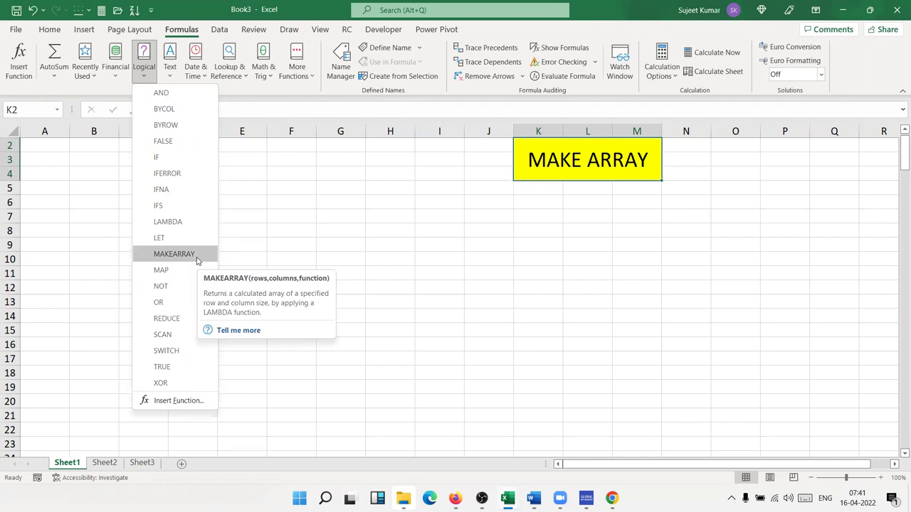
Enter =MAKEARRAY(3,2,LAMBDA(r,c,r*c)) in A2, spilling products 1,2 / 2,4 / 3,6 into A2:B4
left_click(317, 187)
left_click(44, 145)
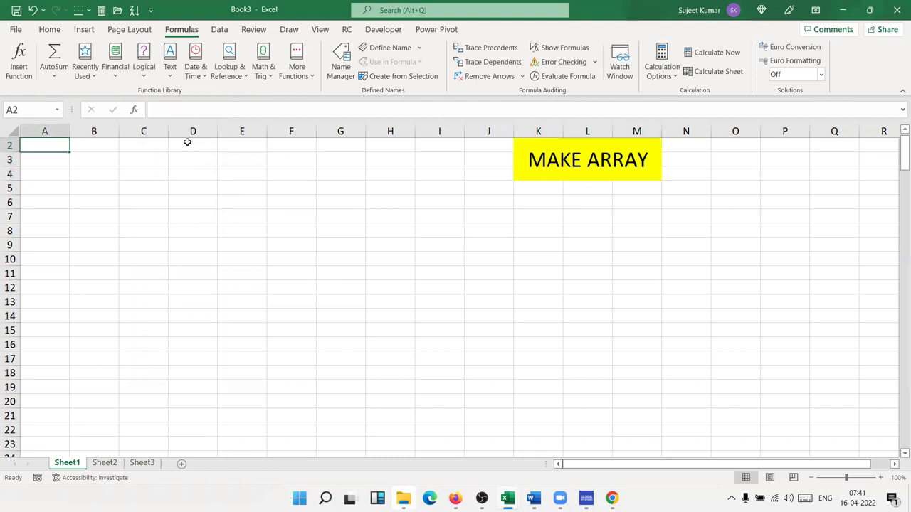
type("=")
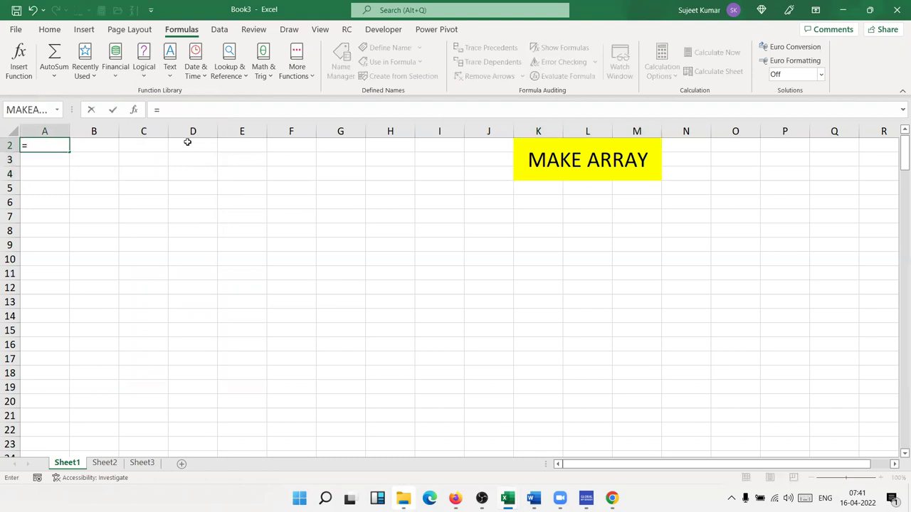
key("Escape")
type("=ma")
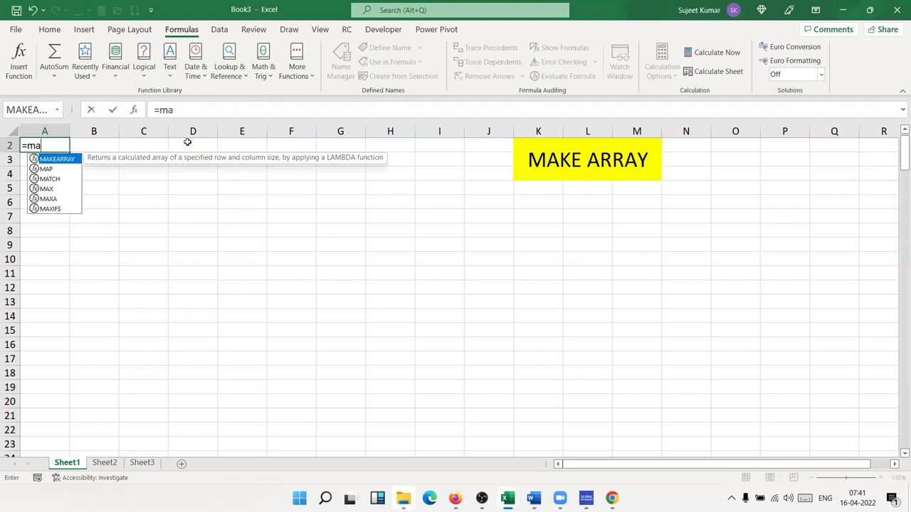
key("Tab")
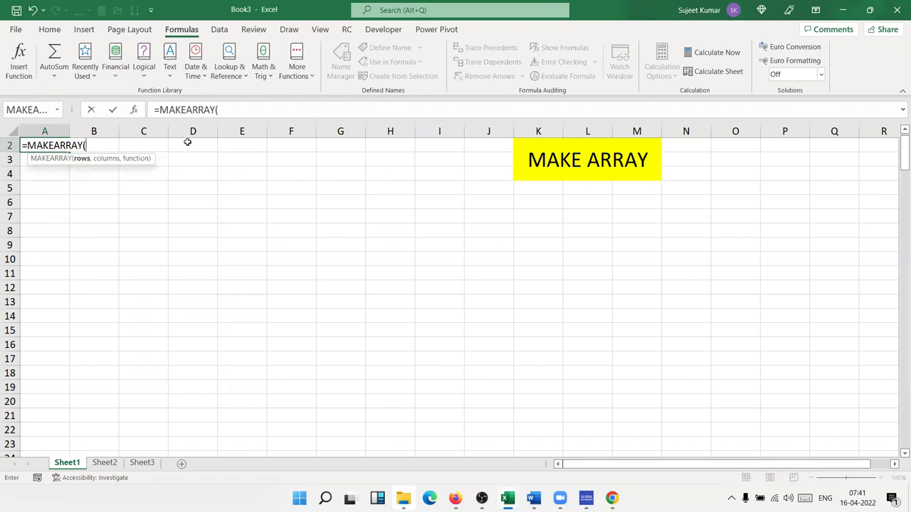
type("3,")
type("2,")
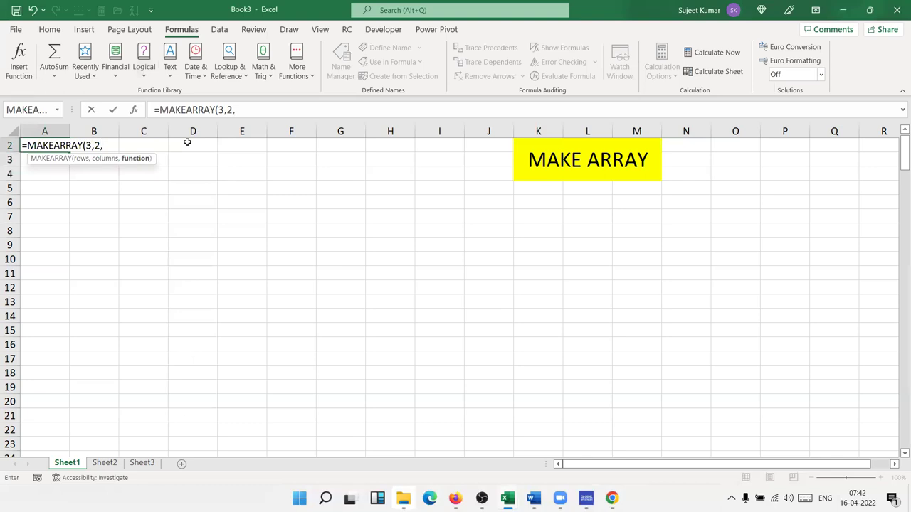
type("lam")
key("Tab")
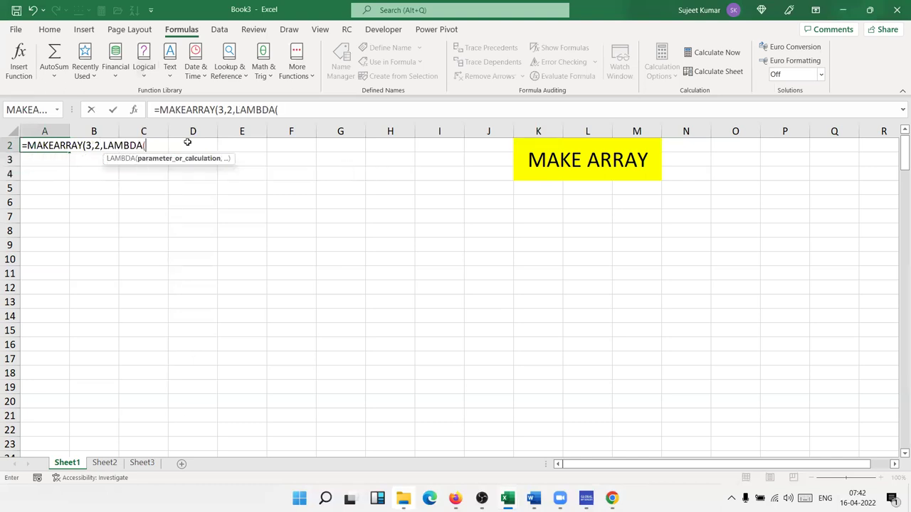
type("r,c")
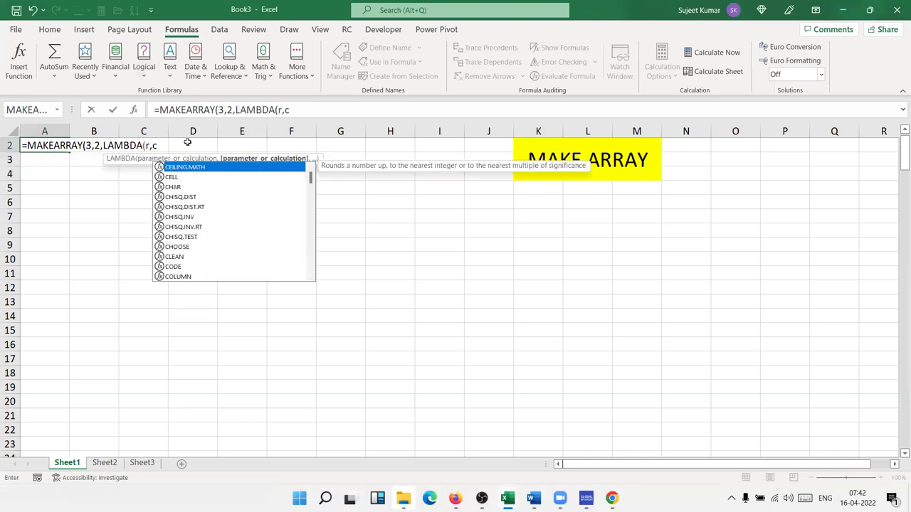
type(",")
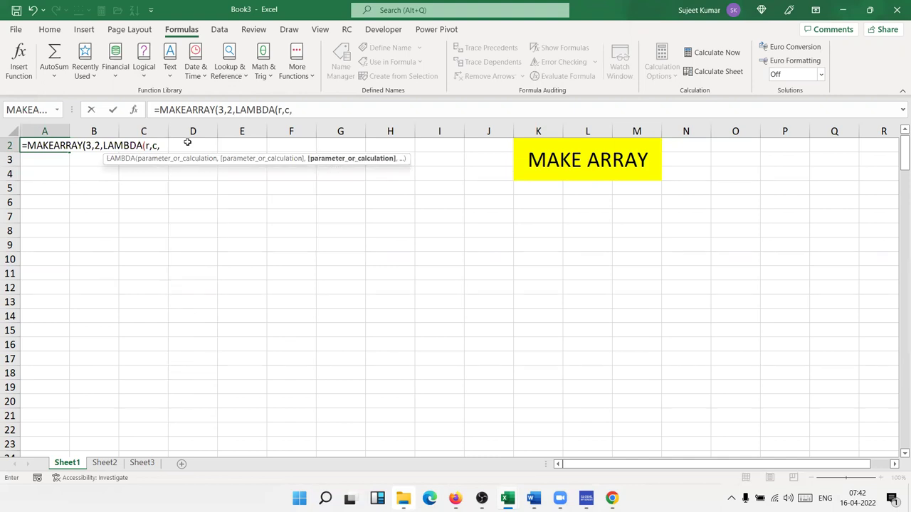
type("r*c")
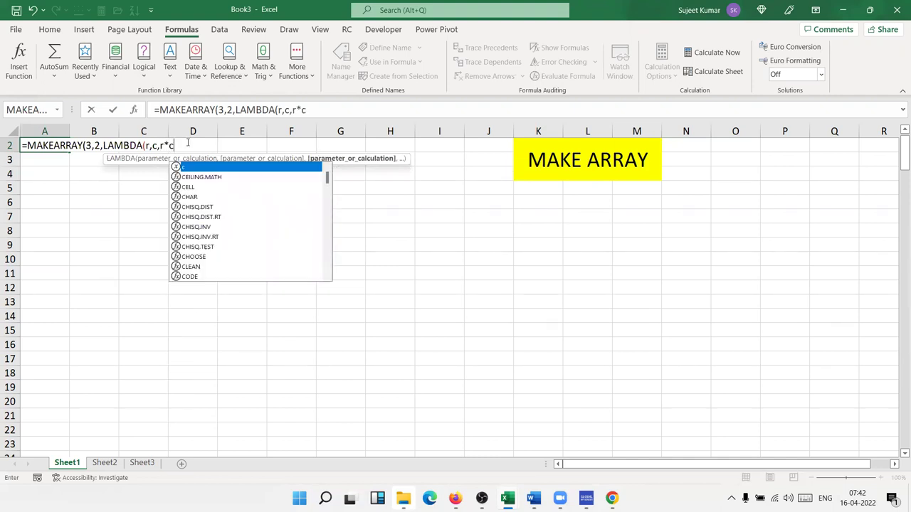
type(")")
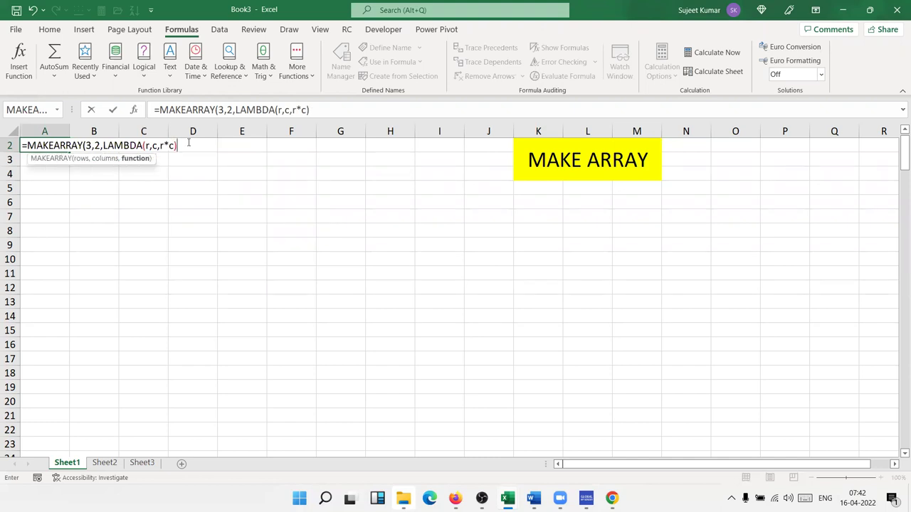
left_click(188, 143)
key("Return")
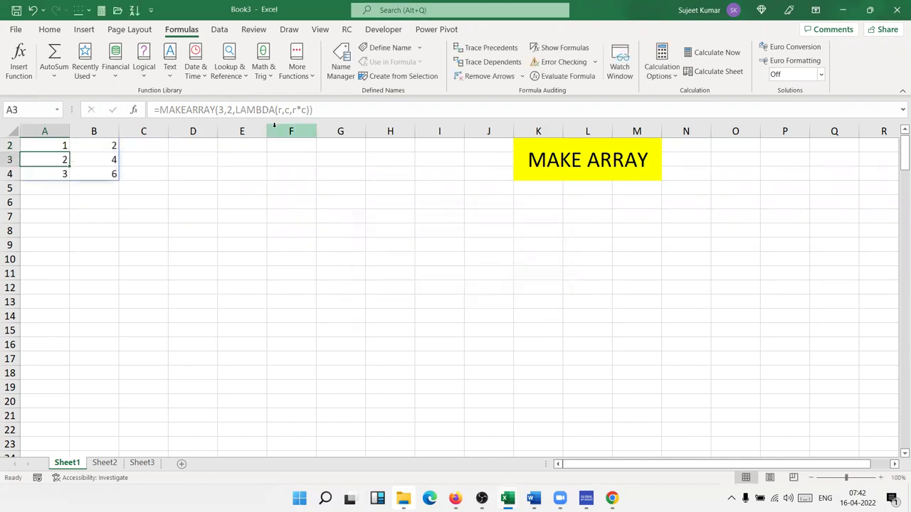
left_click(66, 146)
Change A2's MAKEARRAY column count from 2 to 3 for a 3×3 product grid
left_click(227, 111)
key("BackSpace")
type("3")
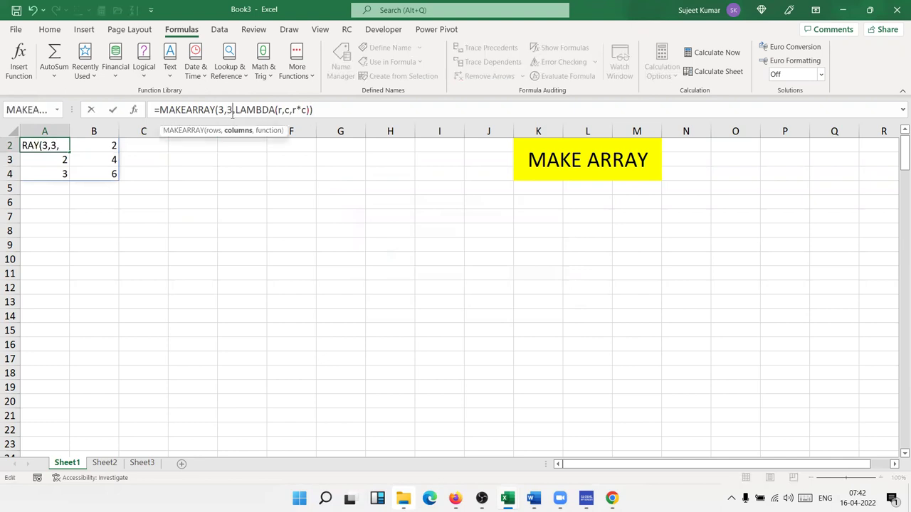
key("Return")
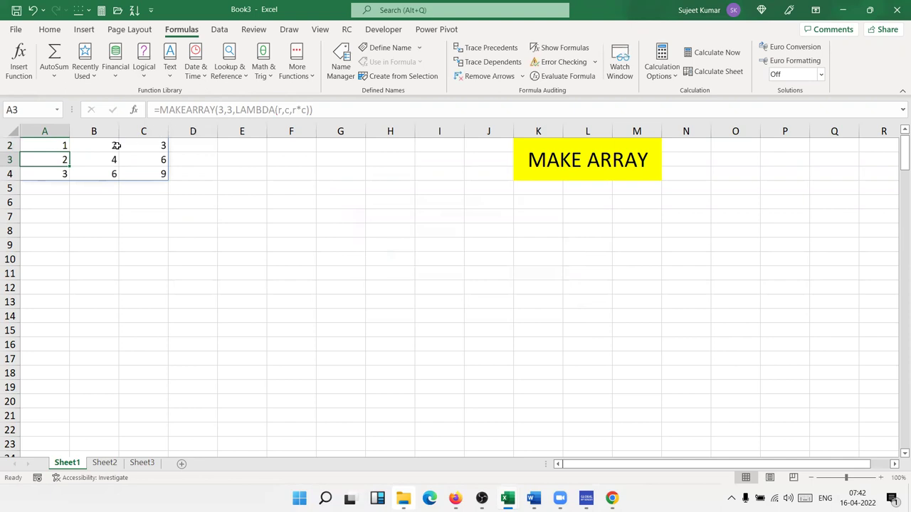
Change the LAMBDA calculation to r&","&c so cells show row,column pairs
left_click(64, 145)
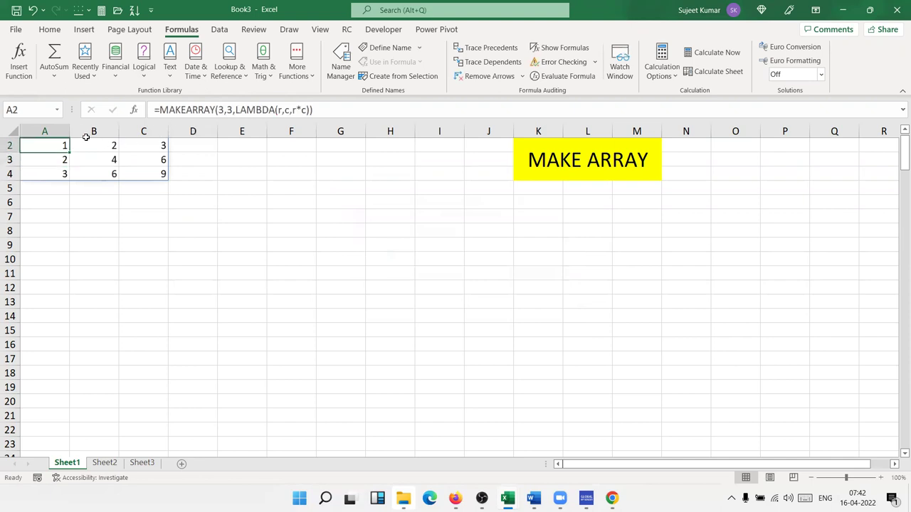
left_click(293, 110)
key("Delete")
type("&\",\"&")
key("Return")
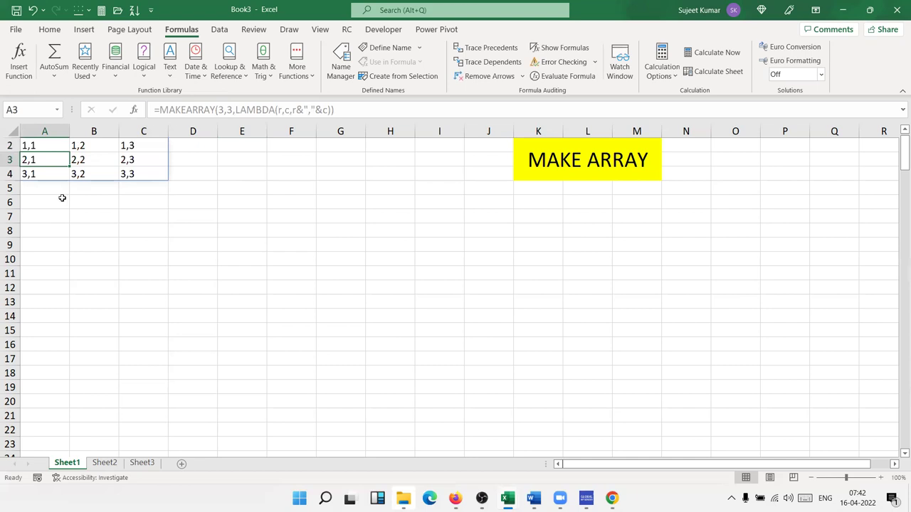
Inspect the row,column pair results across the first two rows, from 1,1 to 2,3
left_click(44, 147)
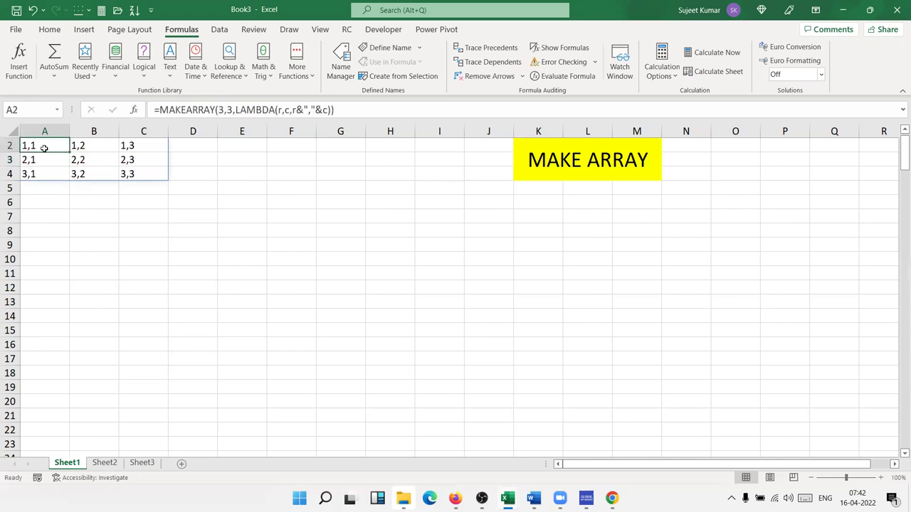
left_click(79, 147)
left_click(138, 146)
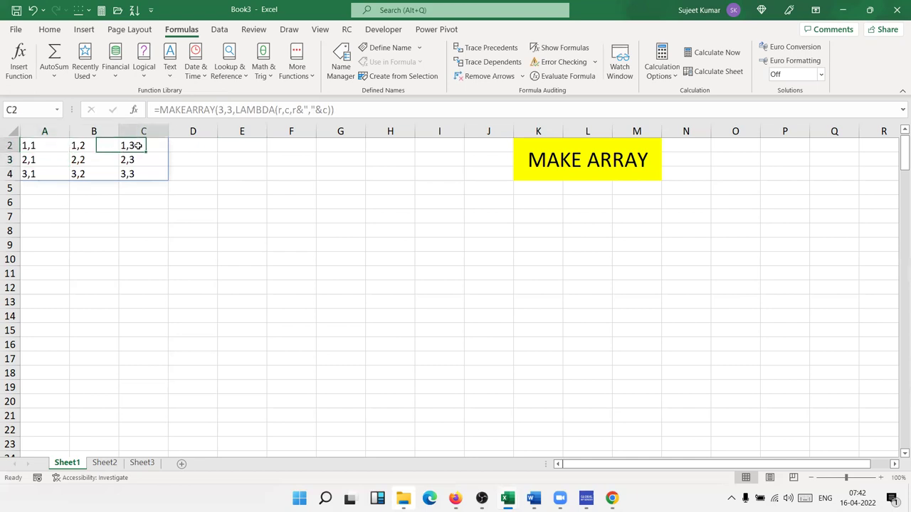
left_click(47, 159)
left_click(109, 159)
left_click(132, 161)
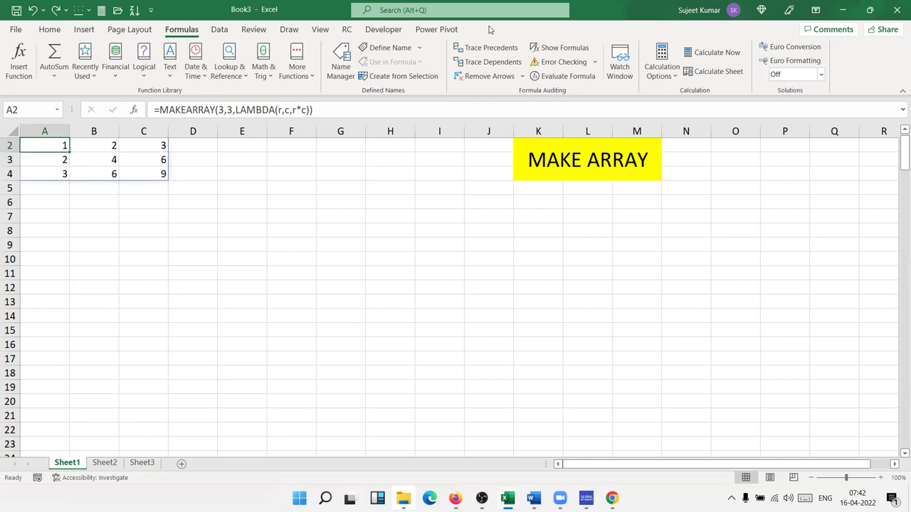
key("ctrl+2")
mouse_move(305, 172)
left_mouse_down()
mouse_move(481, 173)
mouse_move(346, 358)
mouse_move(319, 286)
mouse_move(307, 175)
mouse_move(369, 358)
left_mouse_up()
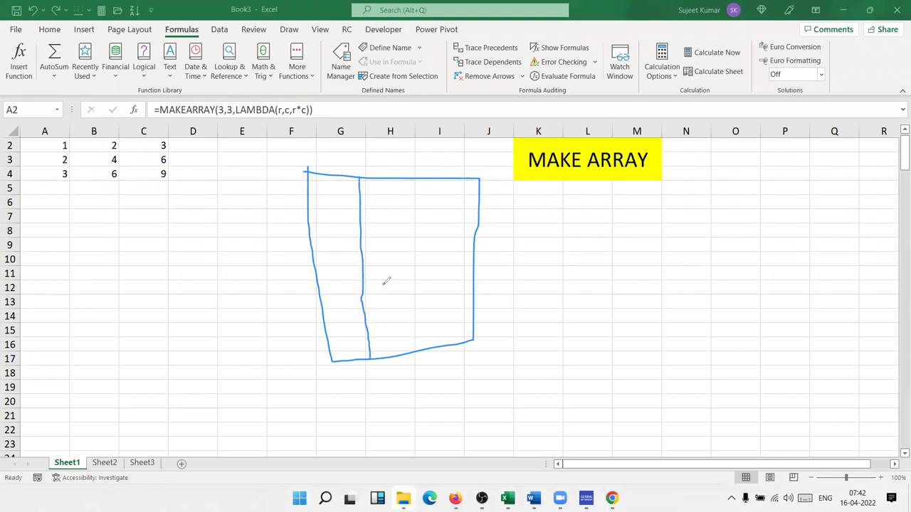
left_click_drag(421, 176, 430, 348)
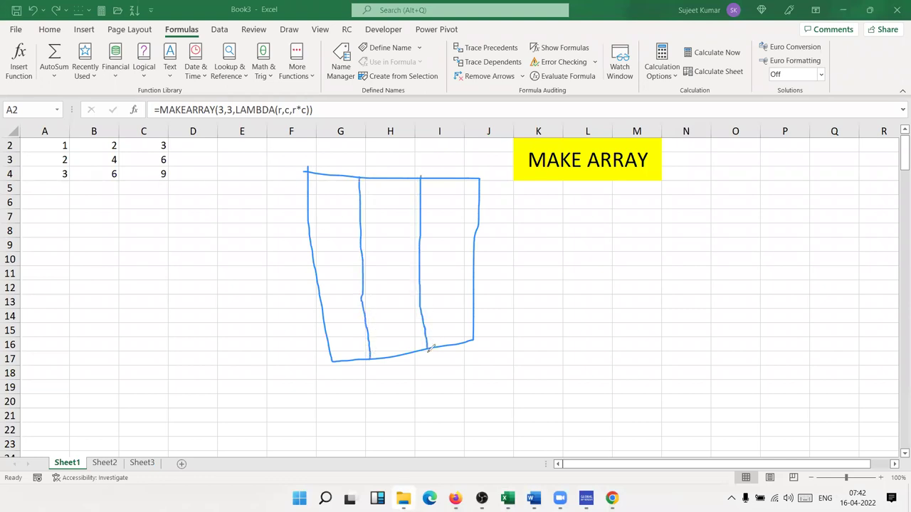
left_click_drag(311, 228, 478, 229)
left_click_drag(320, 300, 352, 298)
left_click_drag(413, 294, 481, 292)
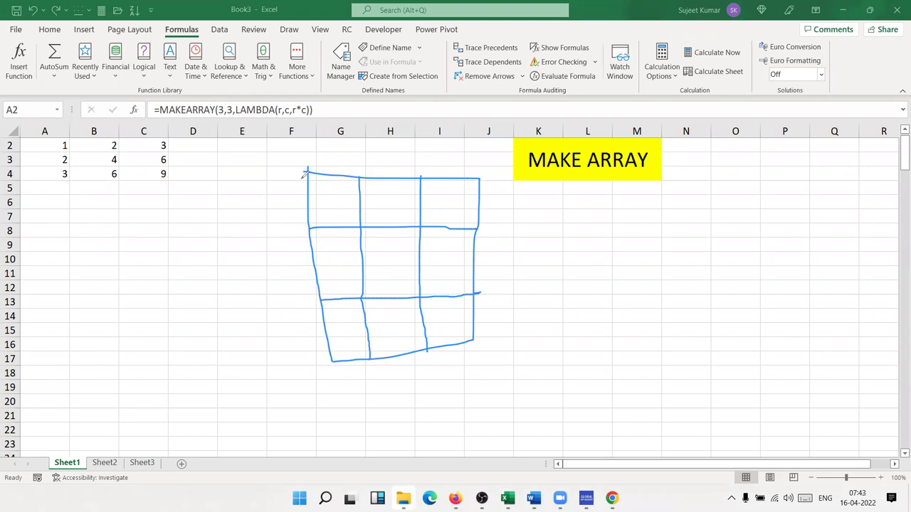
left_click_drag(290, 184, 289, 208)
left_click_drag(289, 263, 296, 280)
mouse_move(288, 323)
left_mouse_down()
mouse_move(308, 321)
mouse_move(292, 334)
left_mouse_up()
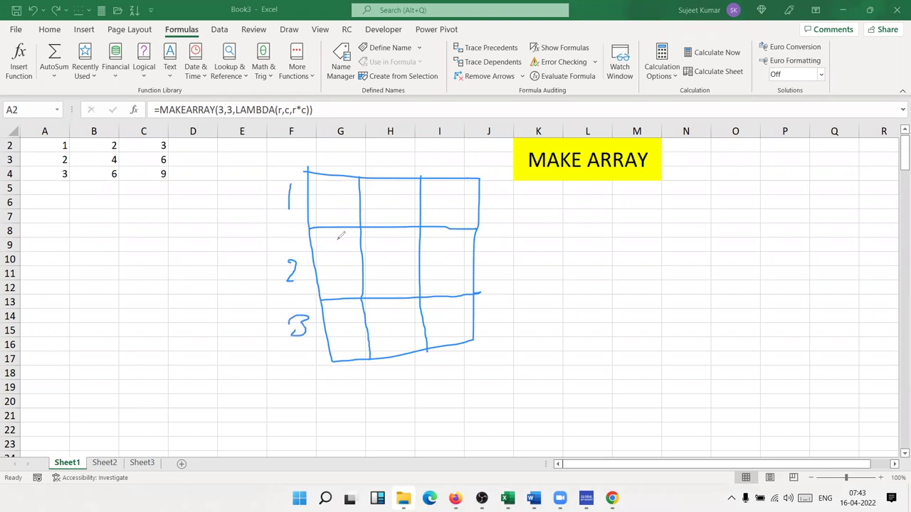
left_click_drag(334, 142, 334, 162)
left_click_drag(387, 151, 397, 176)
left_click(443, 157)
left_click_drag(444, 152, 476, 174)
mouse_move(321, 197)
left_mouse_down()
mouse_move(321, 222)
mouse_move(329, 206)
mouse_move(346, 213)
left_mouse_up()
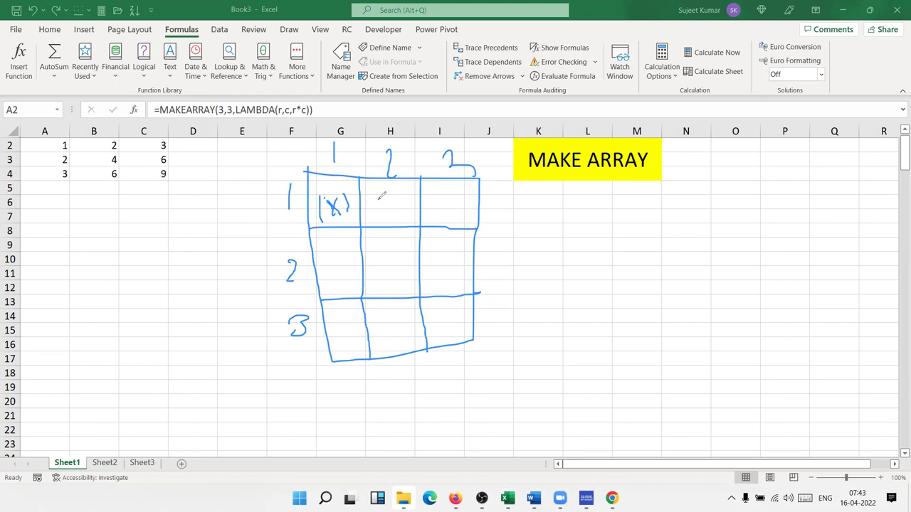
mouse_move(378, 193)
left_mouse_down()
mouse_move(375, 214)
mouse_move(402, 212)
mouse_move(393, 221)
mouse_move(427, 210)
left_mouse_up()
mouse_move(442, 199)
left_mouse_down()
mouse_move(453, 227)
mouse_move(476, 209)
mouse_move(466, 222)
left_mouse_up()
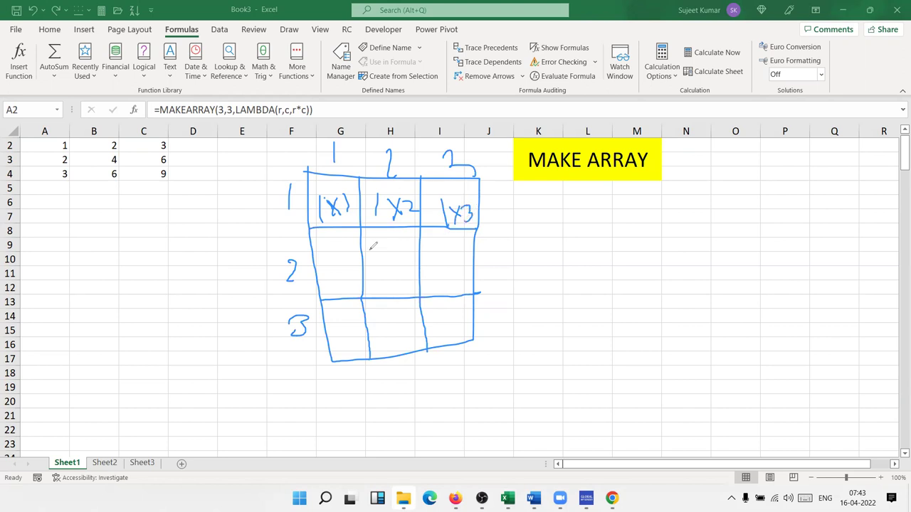
mouse_move(333, 251)
left_mouse_down()
mouse_move(335, 264)
mouse_move(346, 253)
mouse_move(397, 263)
mouse_move(398, 250)
mouse_move(418, 263)
left_mouse_up()
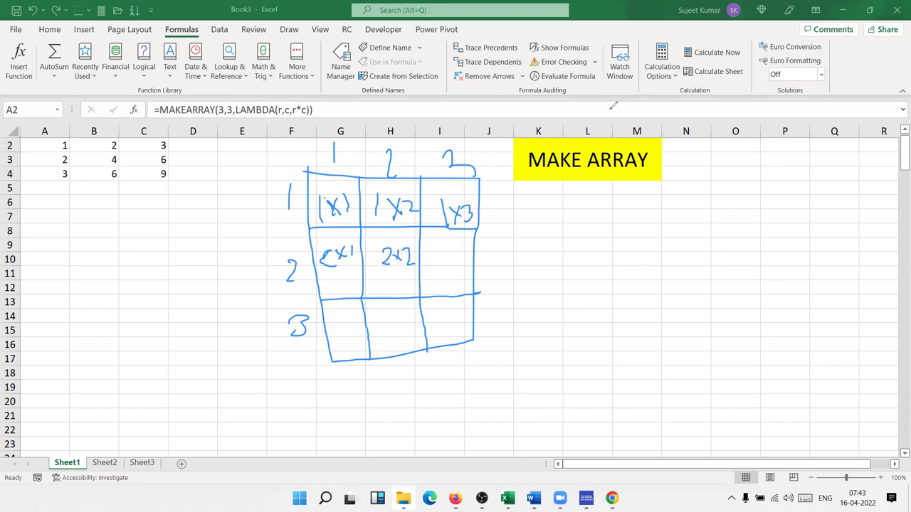
key("e")
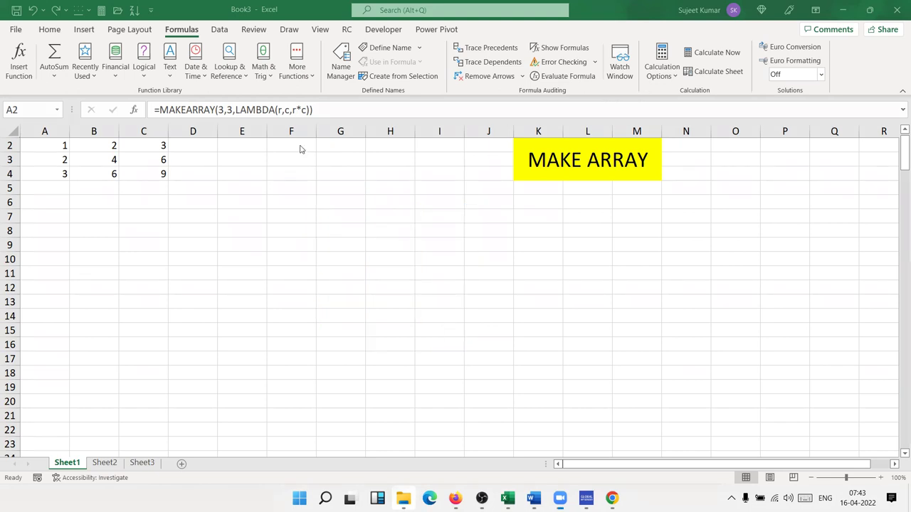
Clear the old MAKEARRAY example values from A1:C4
key("Escape")
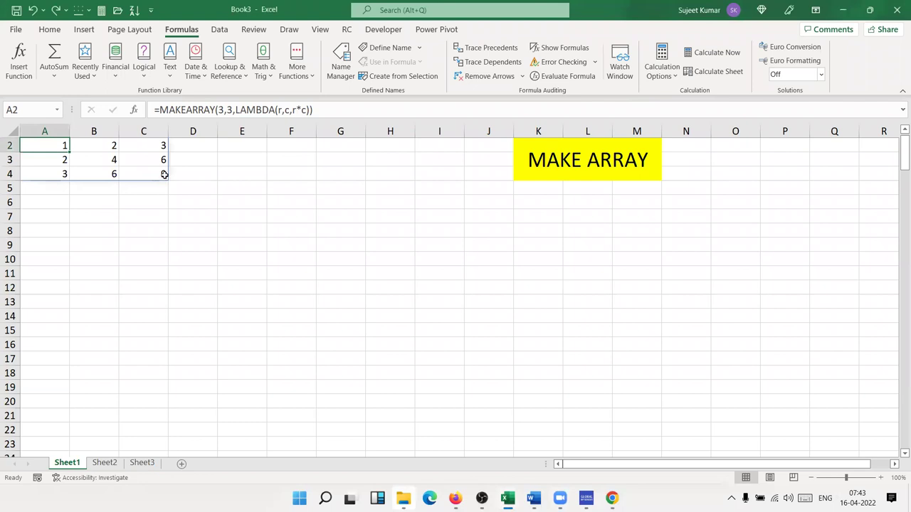
left_click_drag(157, 174, 2, 92)
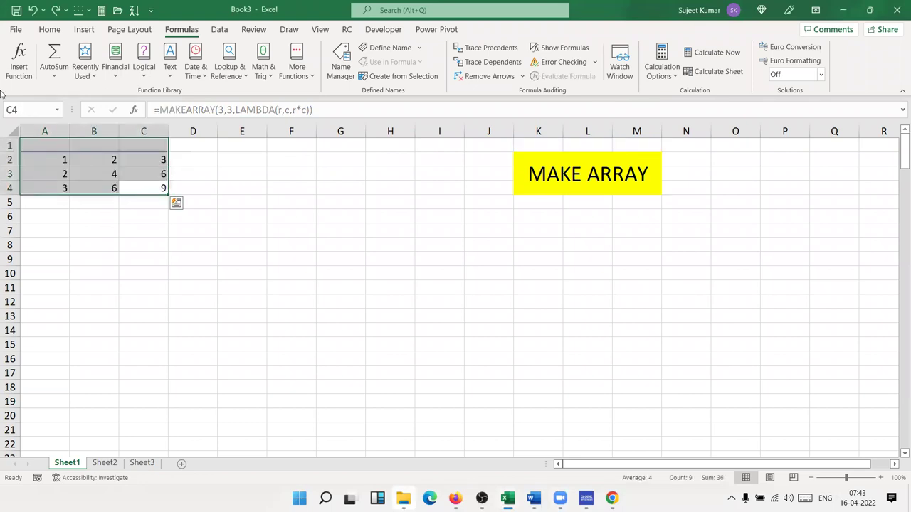
key("Delete")
key("Up")
key("Up")
key("Up")
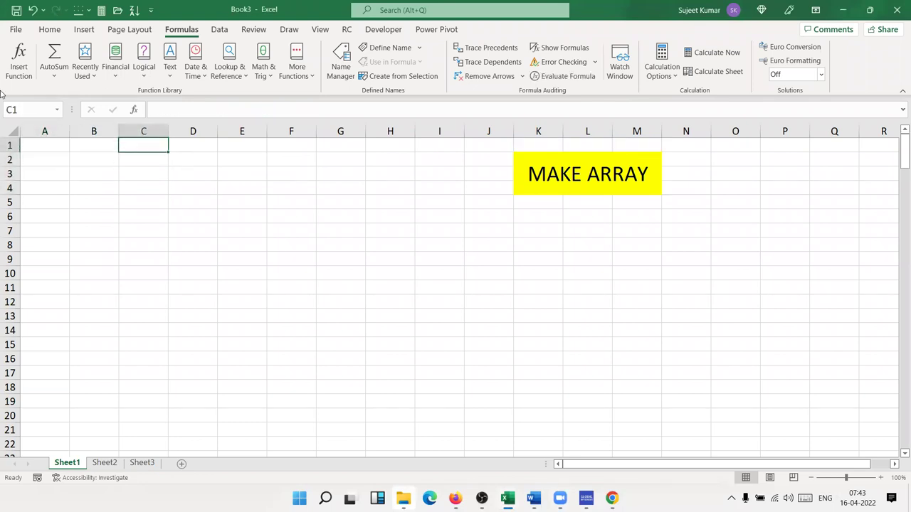
key("Left")
key("Left")
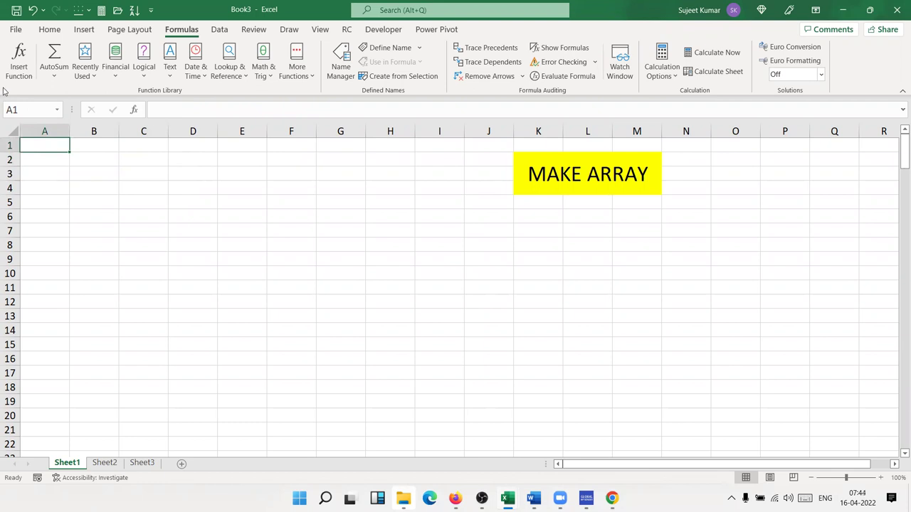
Enter the column headers City in A1 and Amt in B1
type("NAme")
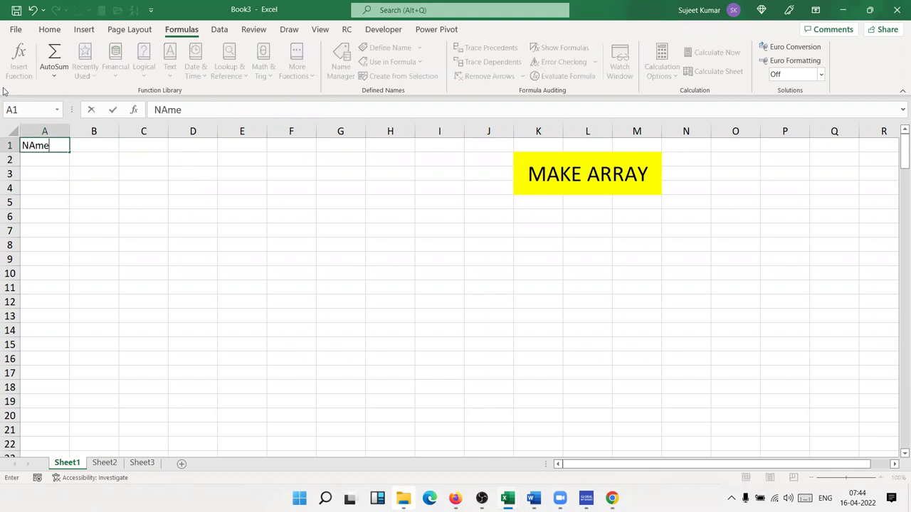
key("Tab")
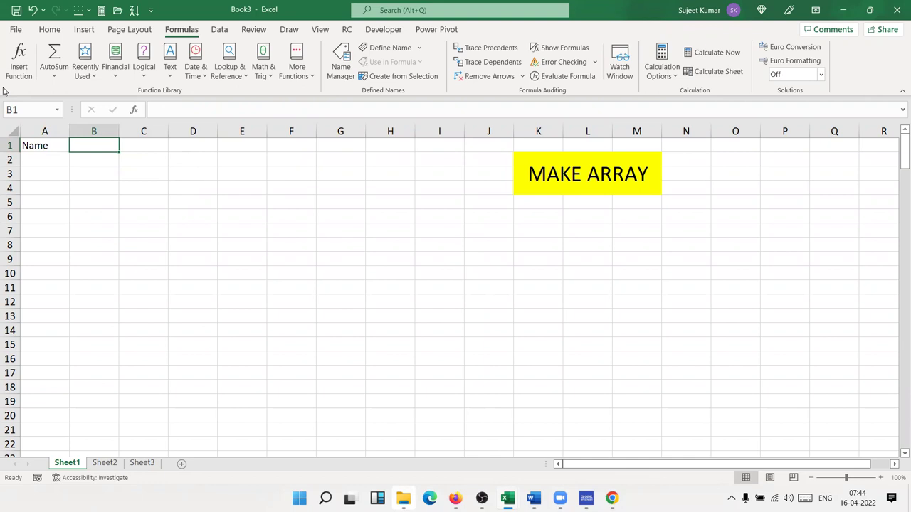
key("Left")
type("City")
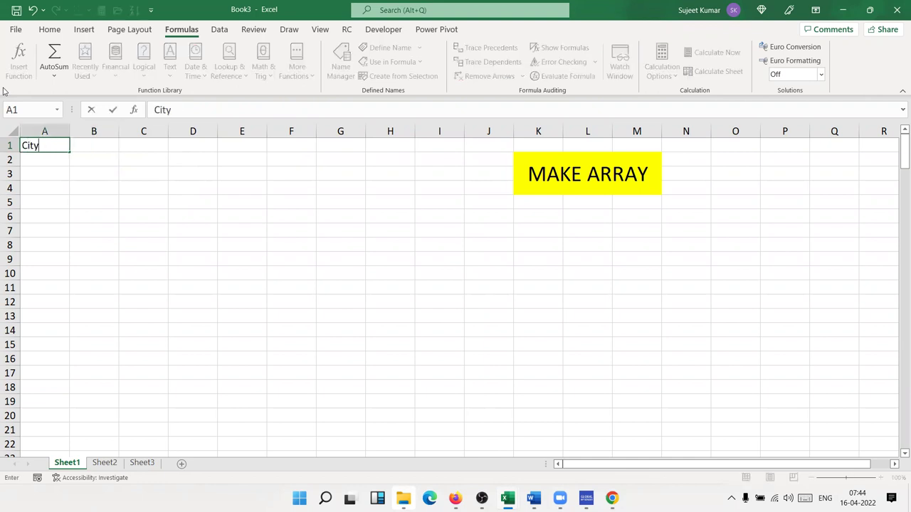
key("Tab")
type("Amt")
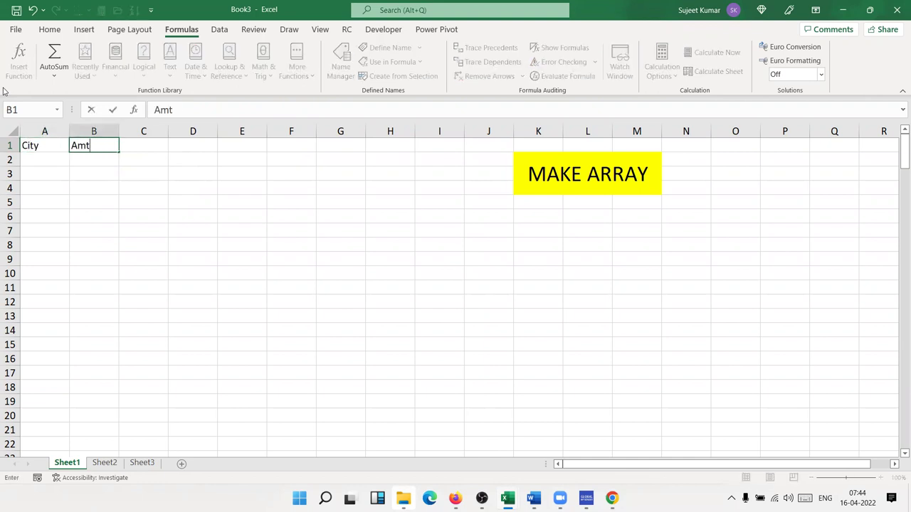
key("Tab")
key("Return")
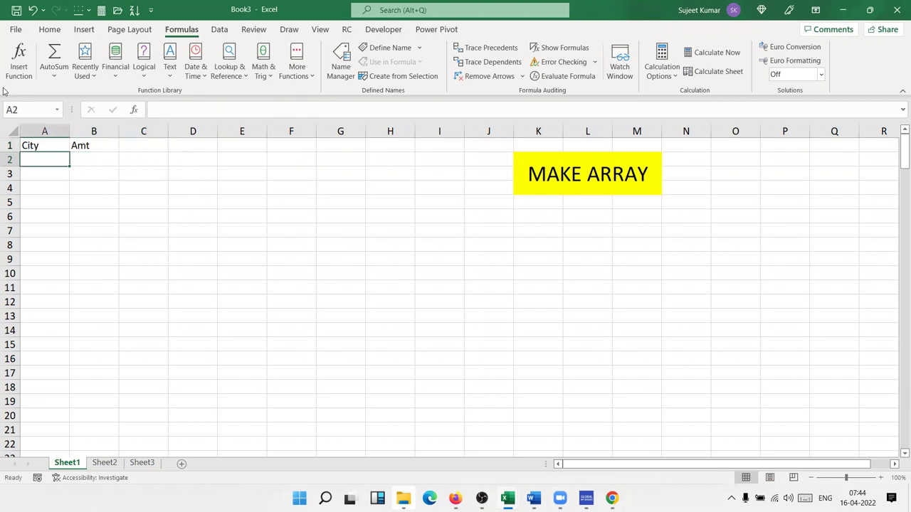
Enter Puja in A2 and fill names down column A to row 20
type("Puja")
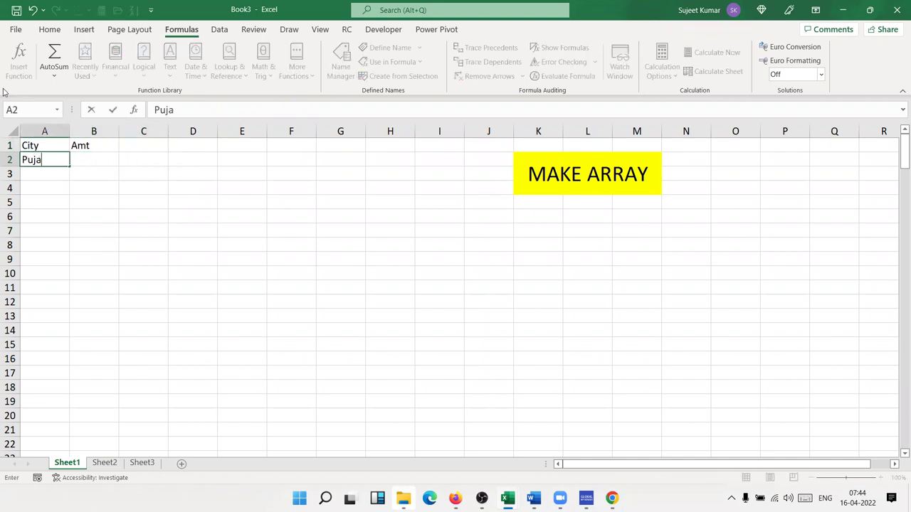
key("Return")
left_click(55, 161)
mouse_move(69, 167)
left_mouse_down()
mouse_move(50, 438)
mouse_move(54, 420)
left_mouse_up()
Enter =RANDBETWEEN(10,100) in B2
left_click(96, 161)
type("=ra")
key("Down")
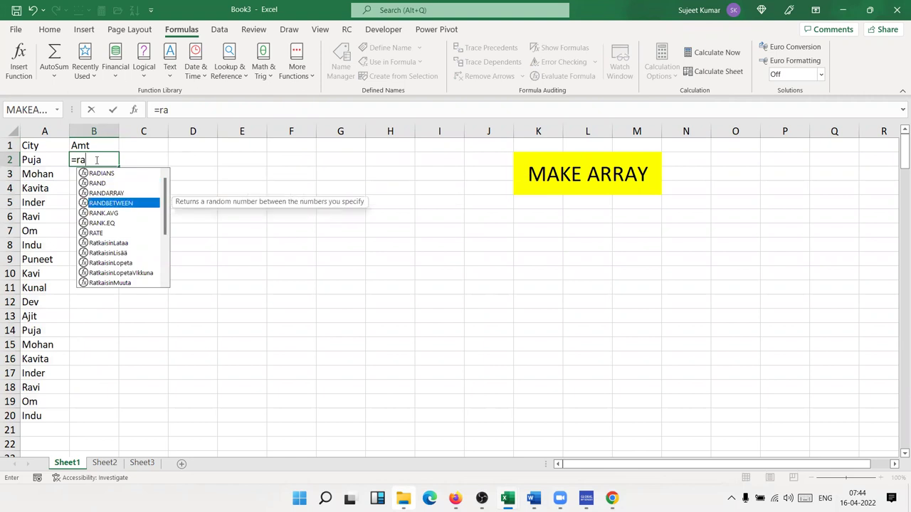
key("Tab")
type("10,100")
key("Return")
Fill the random amounts down to B20 and paste them back as fixed values
left_click(92, 157)
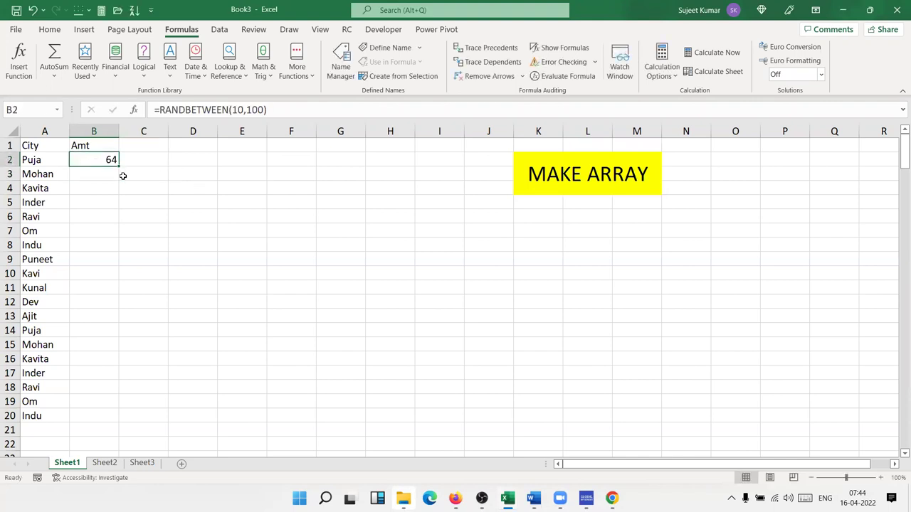
double_click(119, 167)
key("ctrl+c")
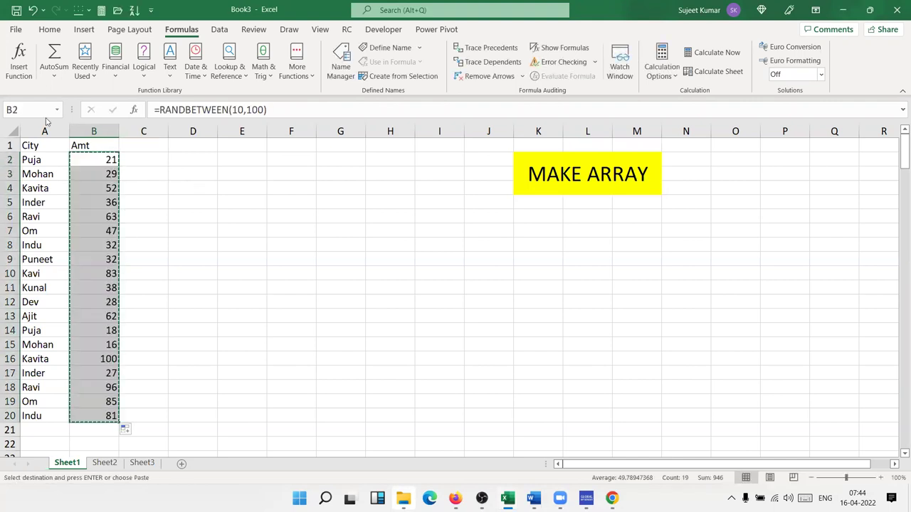
left_click(44, 30)
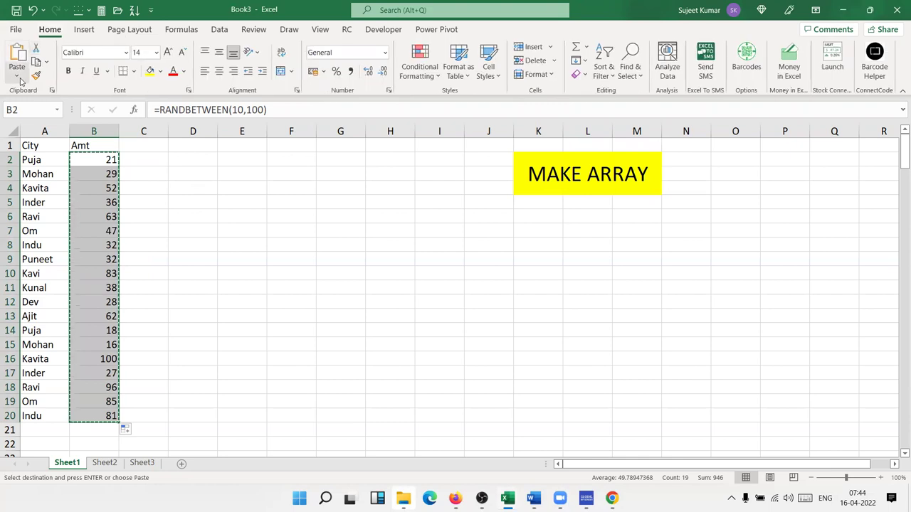
left_click(17, 77)
left_click(20, 165)
key("Escape")
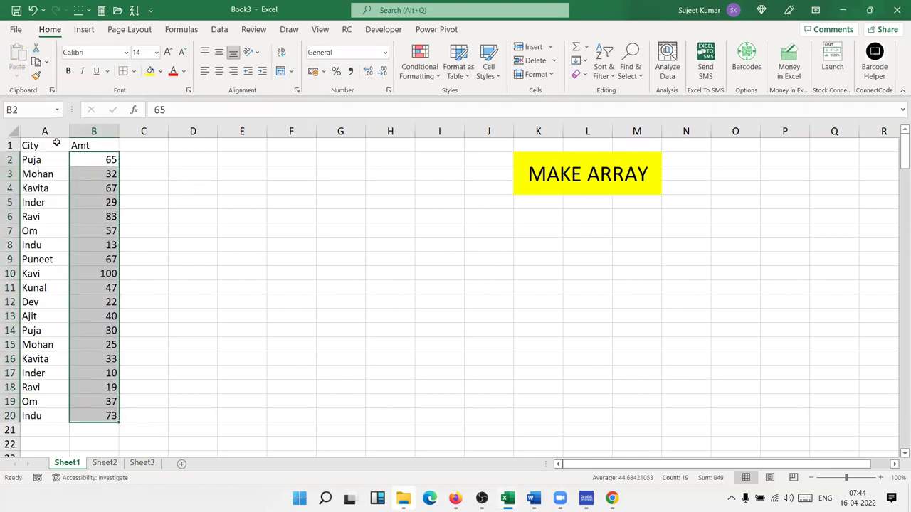
left_click(57, 146)
Type Pune in A2 and auto-fill the repeating city list (Delhi, Noida, Kanpur…) down to A20
key("Down")
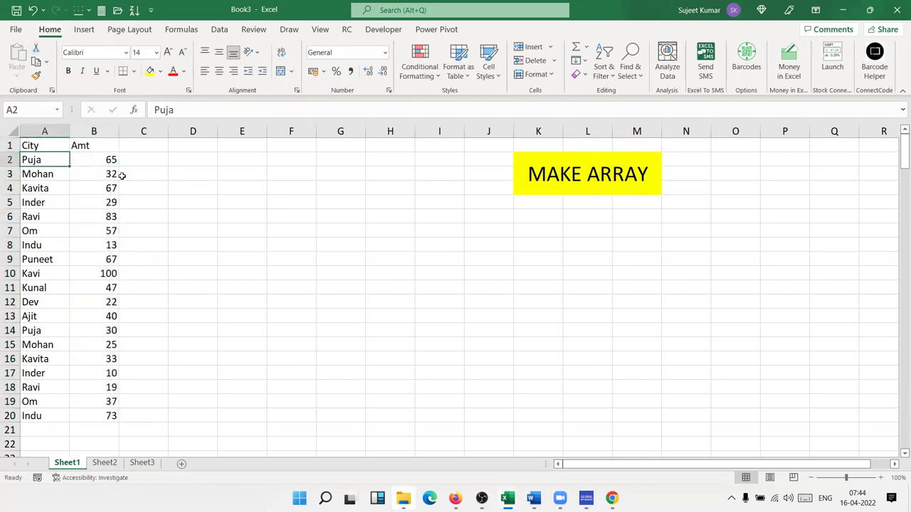
type("Pune")
key("Delete")
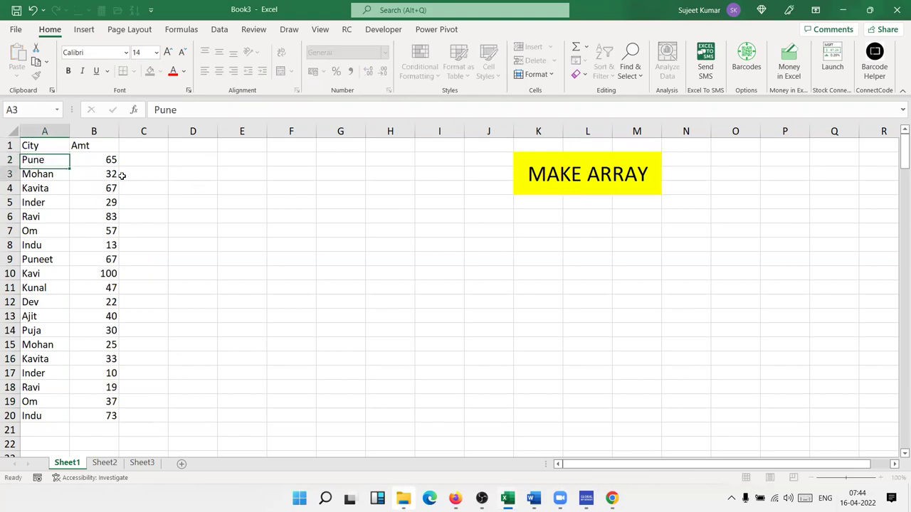
key("Return")
left_click(65, 163)
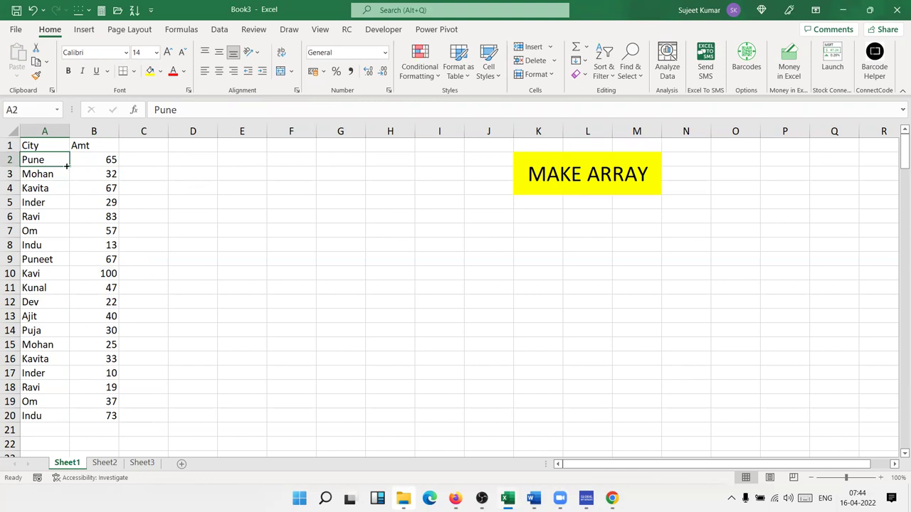
double_click(69, 167)
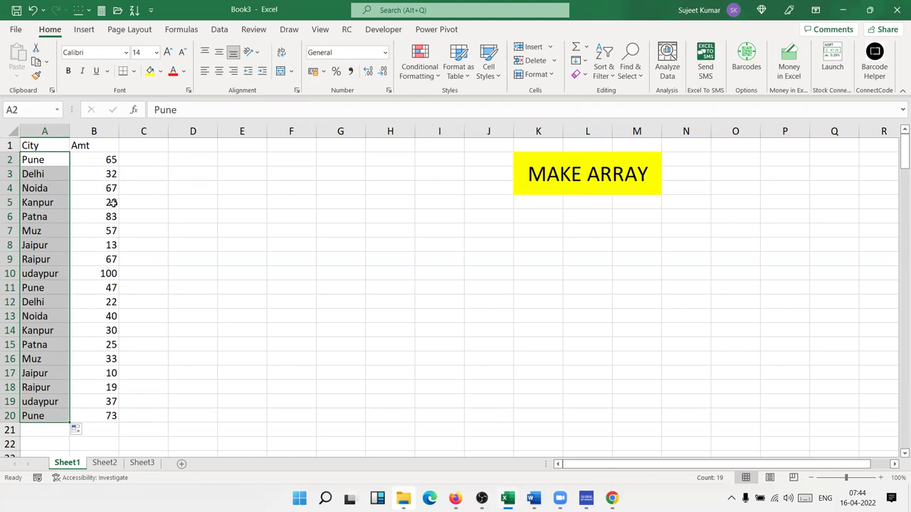
left_click_drag(135, 160, 138, 414)
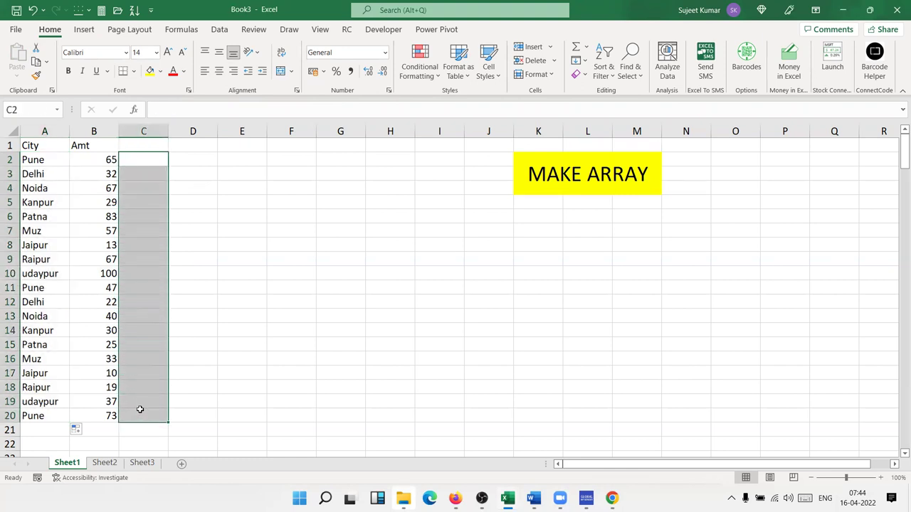
left_click(291, 159)
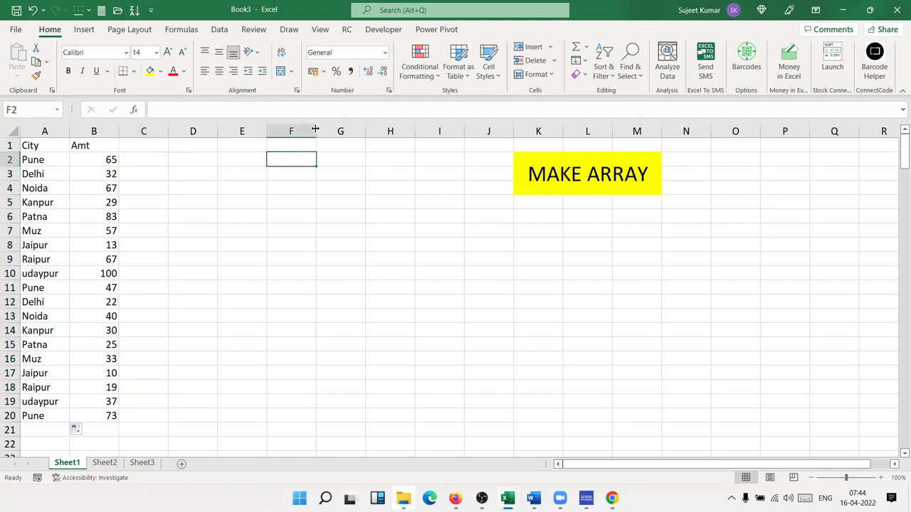
type("Puja")
key("Return")
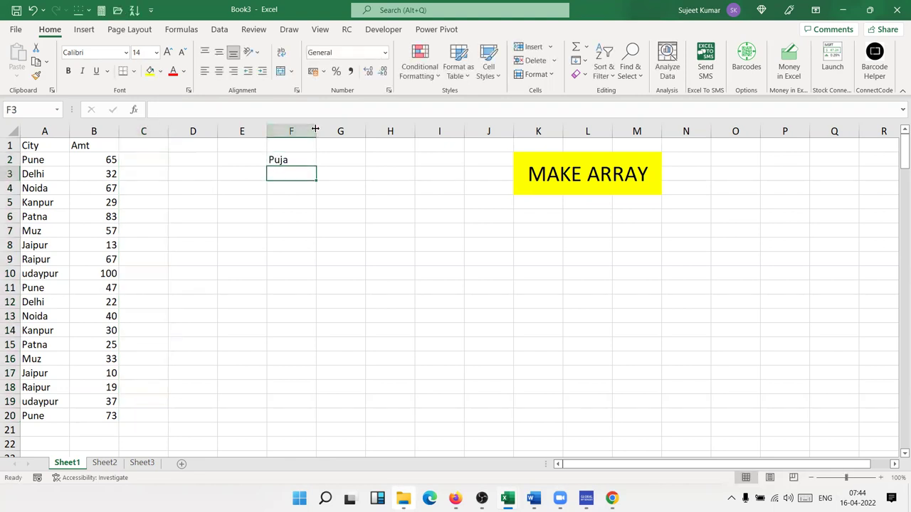
type("Dev")
key("Return")
type("Ravi")
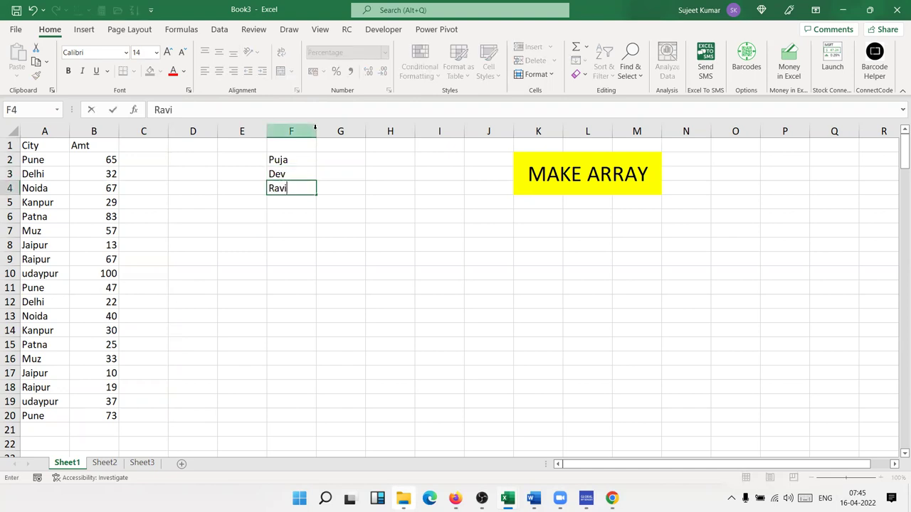
key("Return")
key("Up")
key("Up")
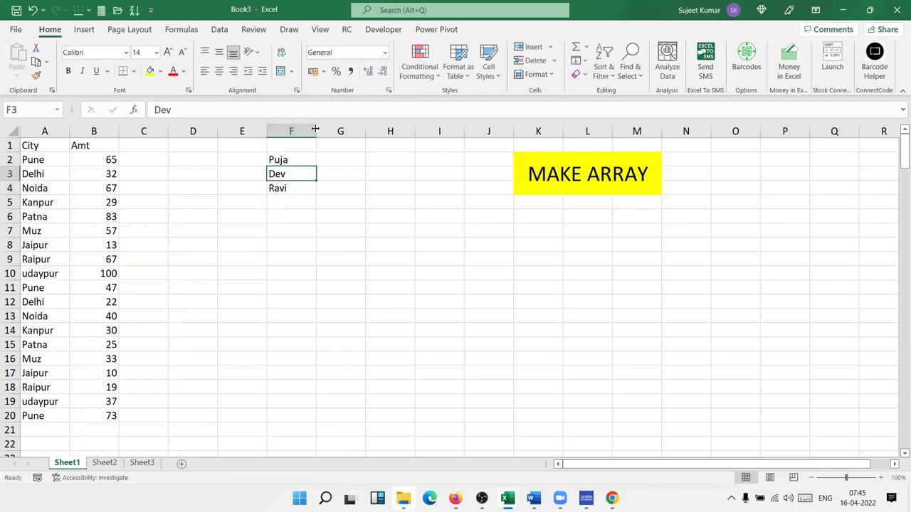
key("Left")
key("Left")
key("Left")
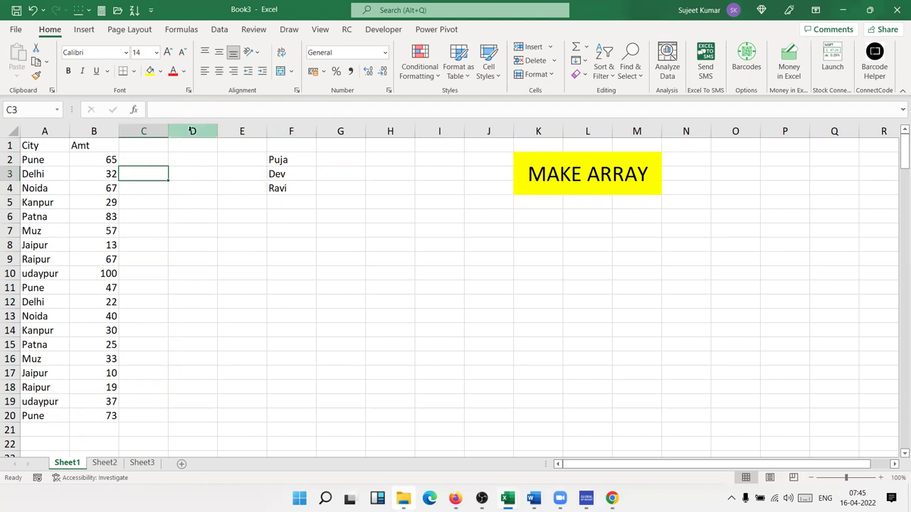
left_click(160, 155)
type("=")
key("BackSpace")
key("Escape")
left_click_drag(145, 161, 143, 316)
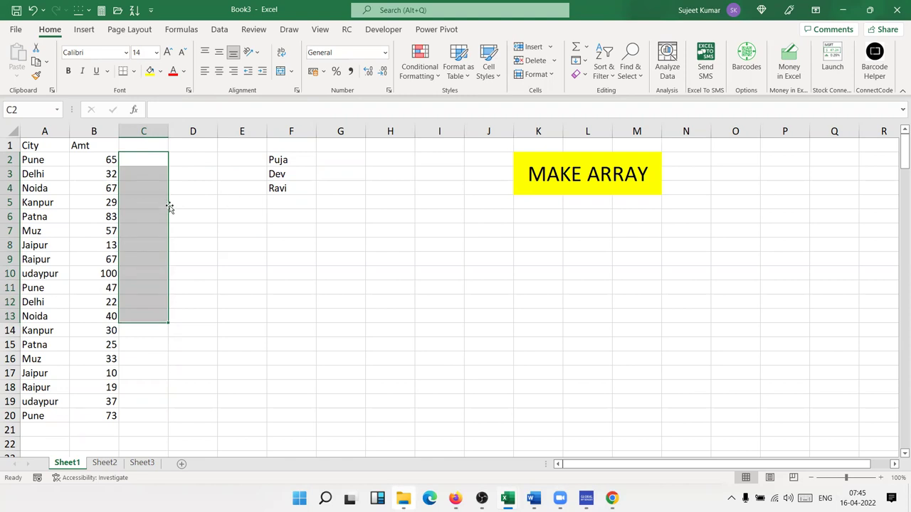
left_click(272, 188)
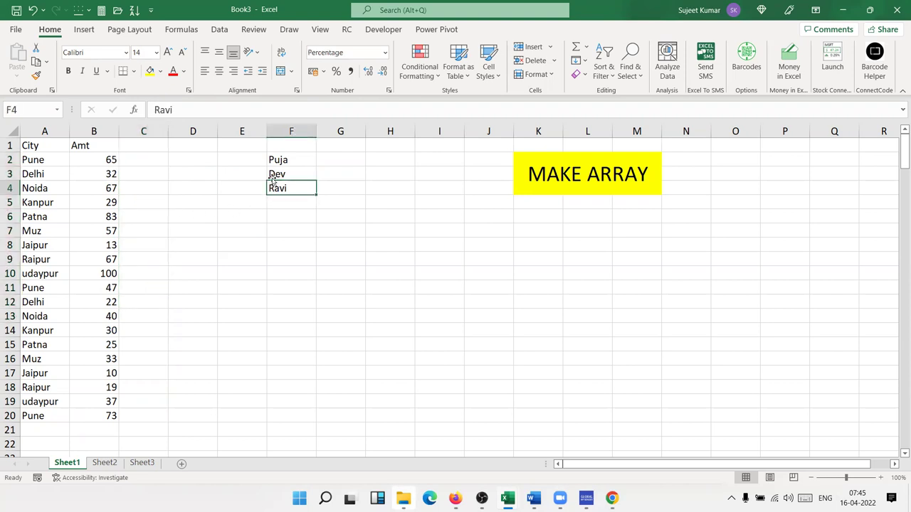
left_click(131, 165)
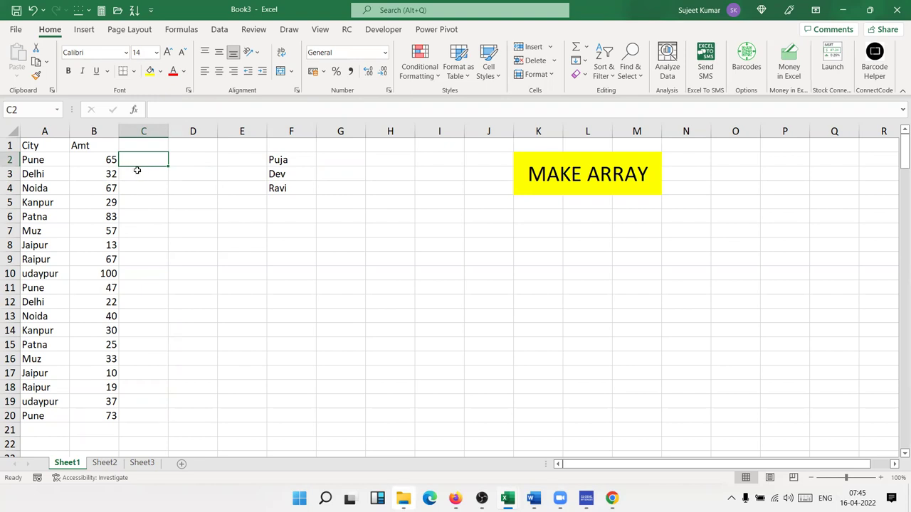
left_click_drag(107, 161, 98, 415)
left_click(153, 163)
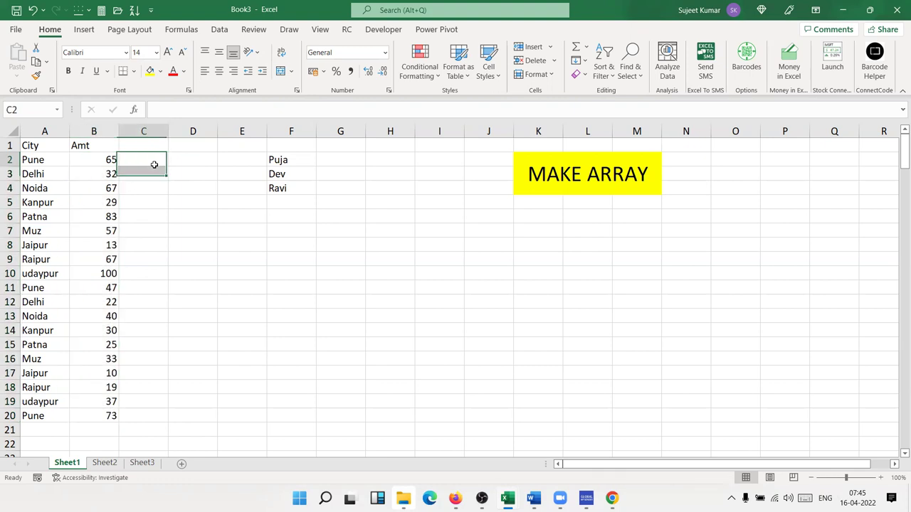
left_click(128, 418)
left_click_drag(130, 399, 130, 171)
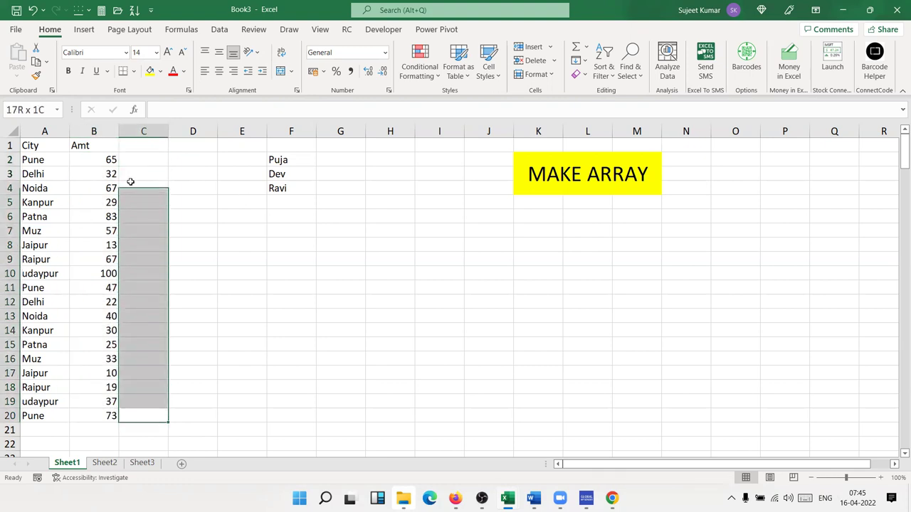
left_click_drag(59, 158, 72, 160)
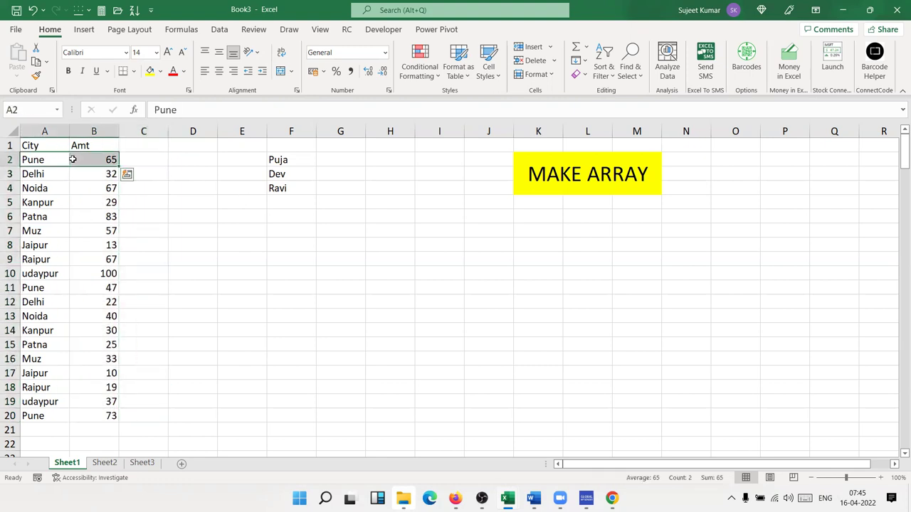
left_click(134, 156)
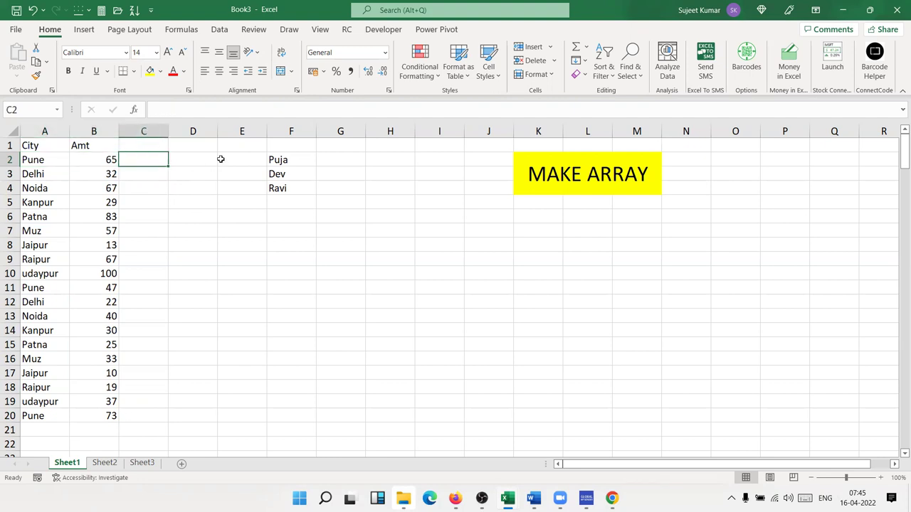
type("=")
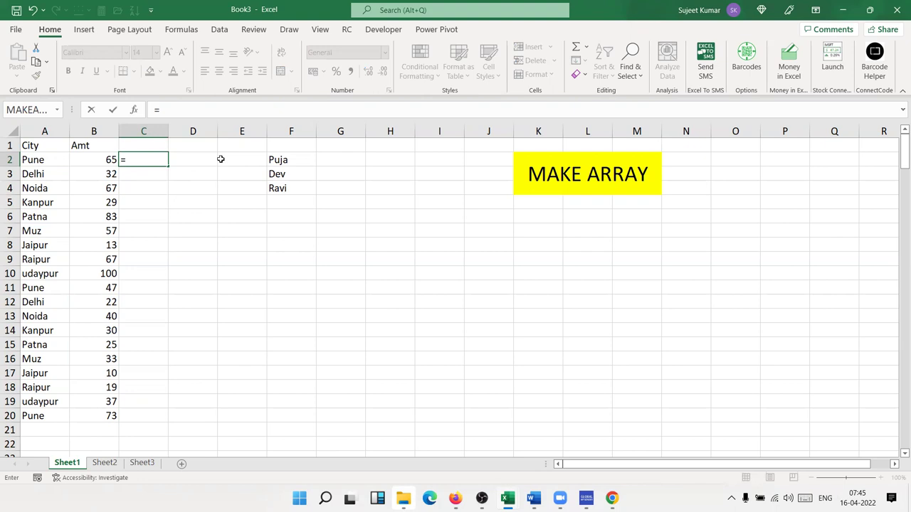
type("ra")
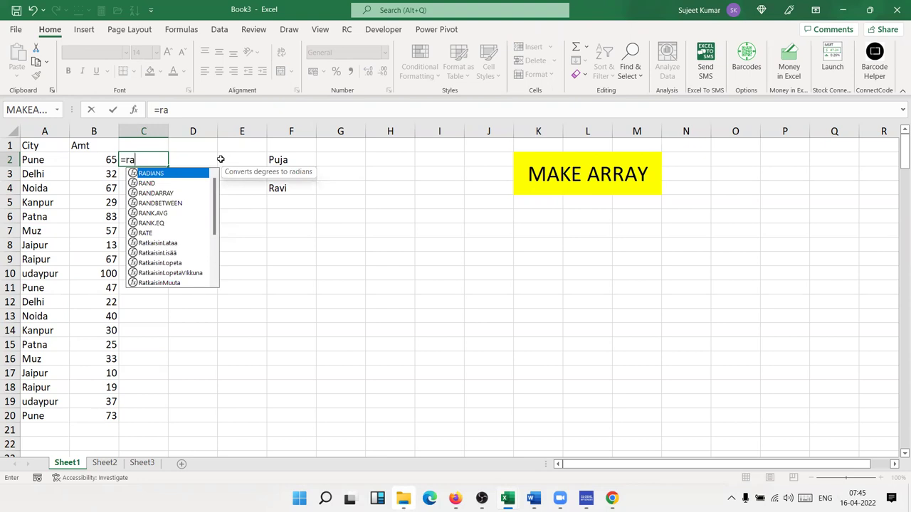
Enter =CHOOSE(RANDBETWEEN(1,3),"Puja","Dev","Ravi") in C2, fixing the Ravi capitalisation
key("BackSpace")
key("BackSpace")
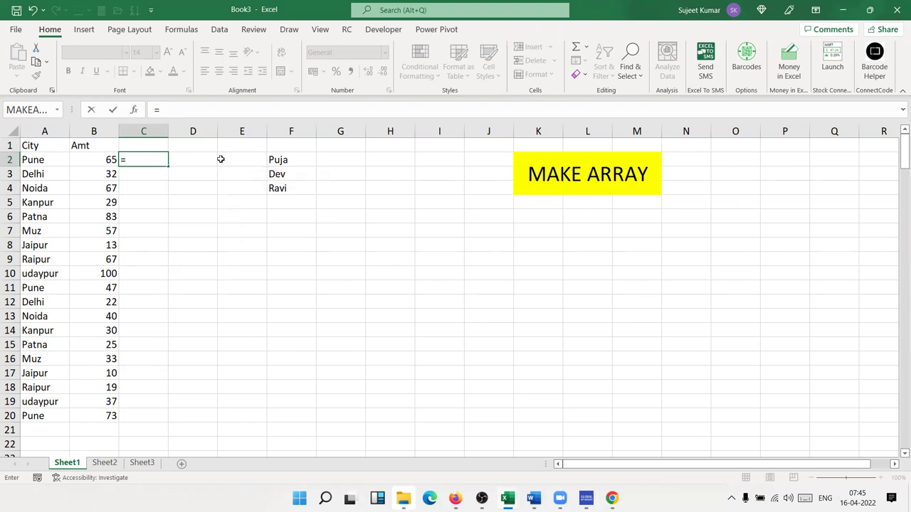
type("cho")
key("Tab")
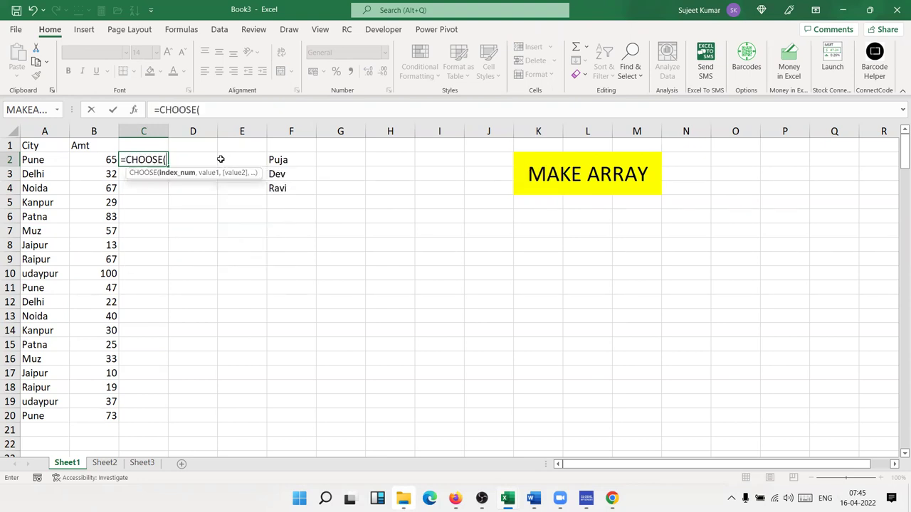
type("ra")
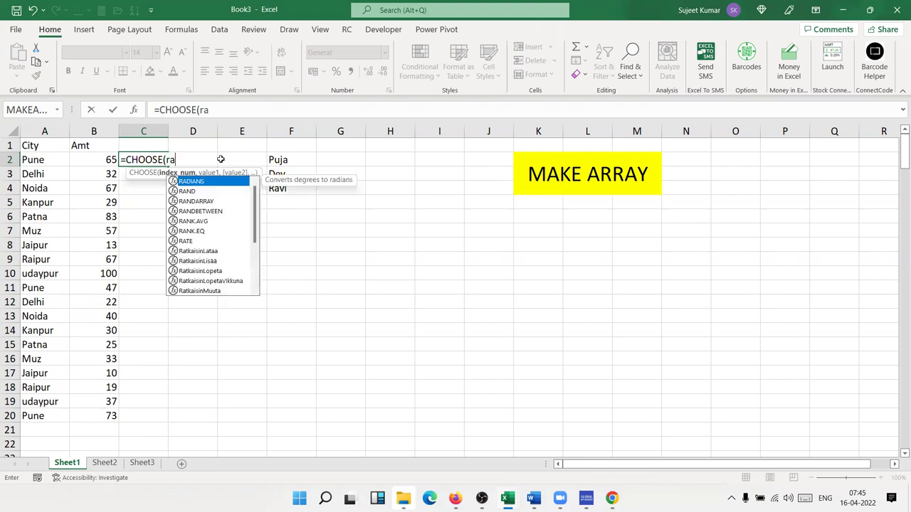
type("n")
key("Down")
key("Down")
key("Tab")
type("1,3")
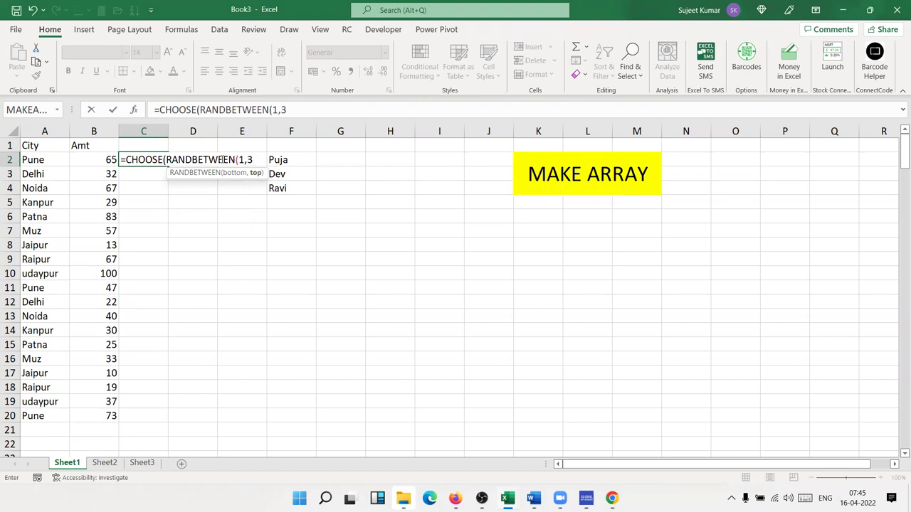
type("),\"")
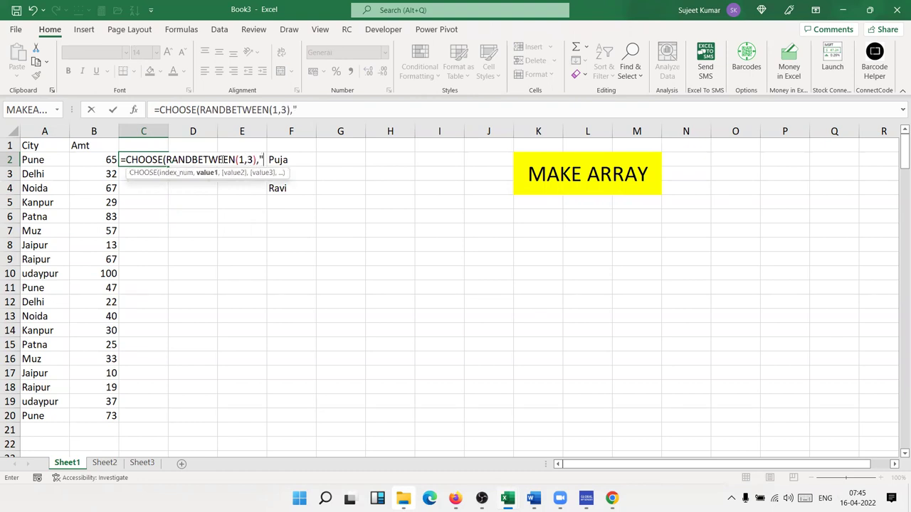
type("Puja\",")
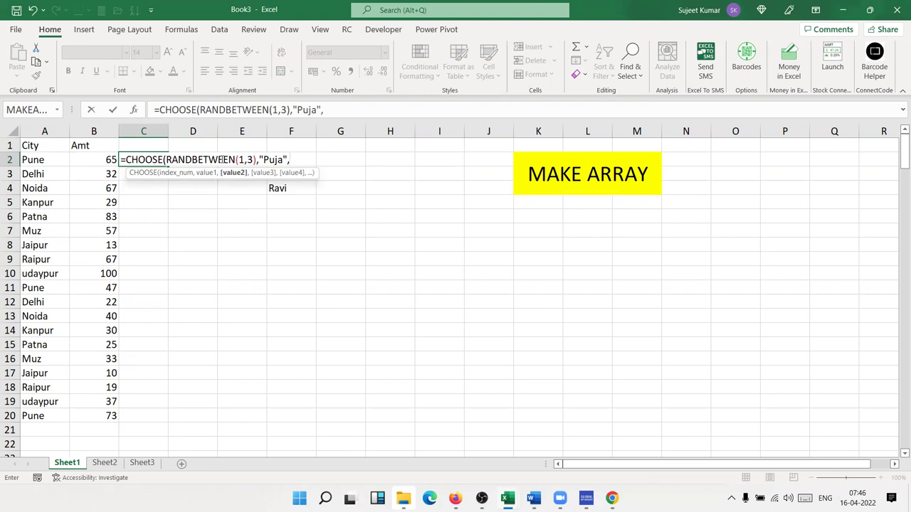
type("\"Dev\",\"Ravi\"")
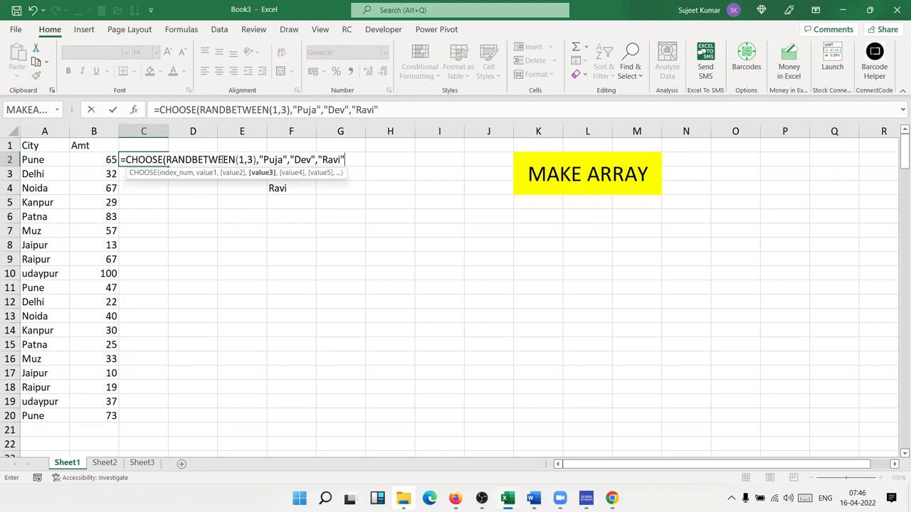
type(")")
key("Return")
key("Up")
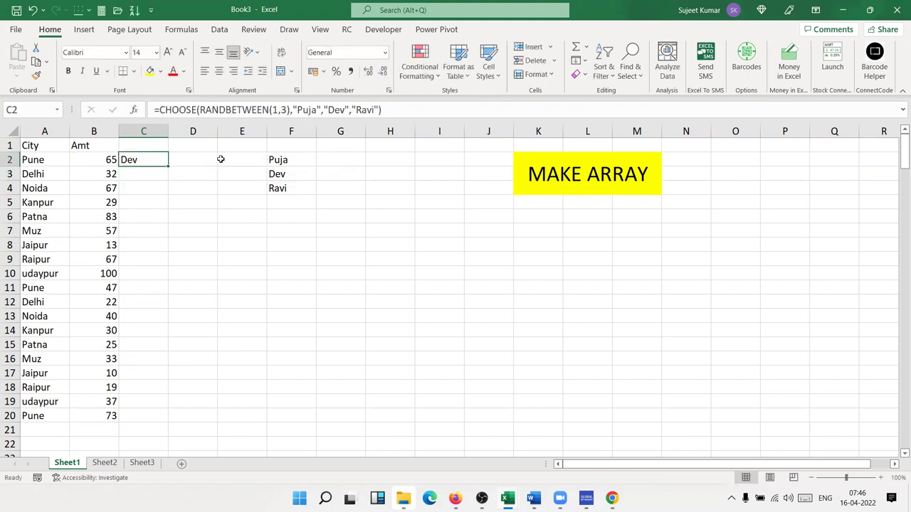
Copy the CHOOSE formula down to C20 and review its RANDBETWEEN part
double_click(169, 164)
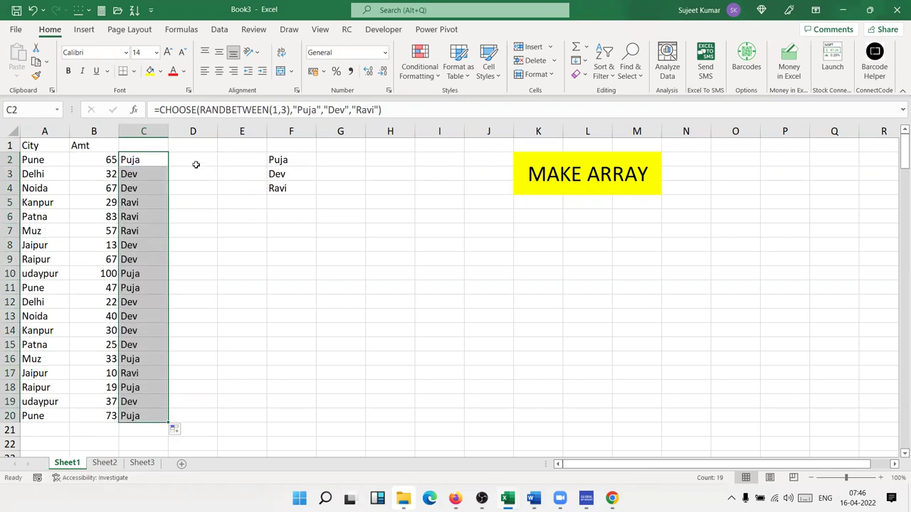
left_click_drag(199, 109, 291, 109)
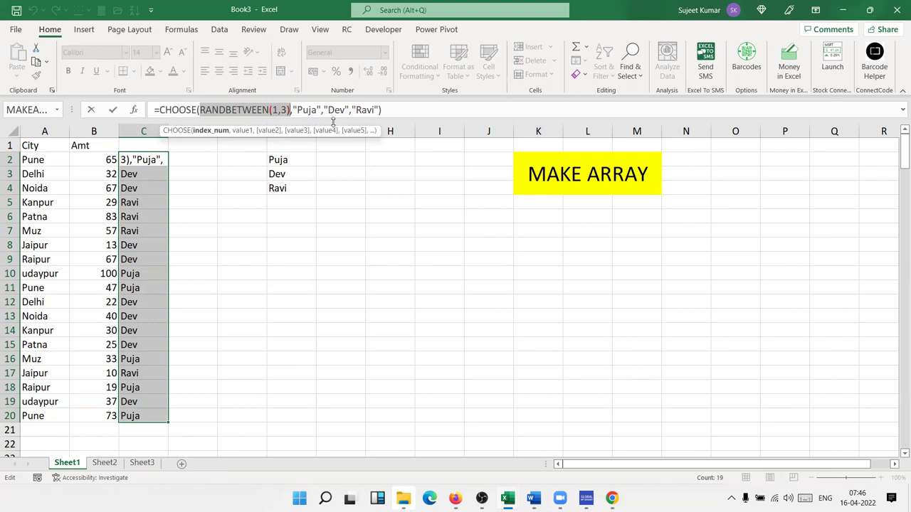
key("Return")
Start a new city entry, Mohan, in A21 just below the table
left_click(34, 377)
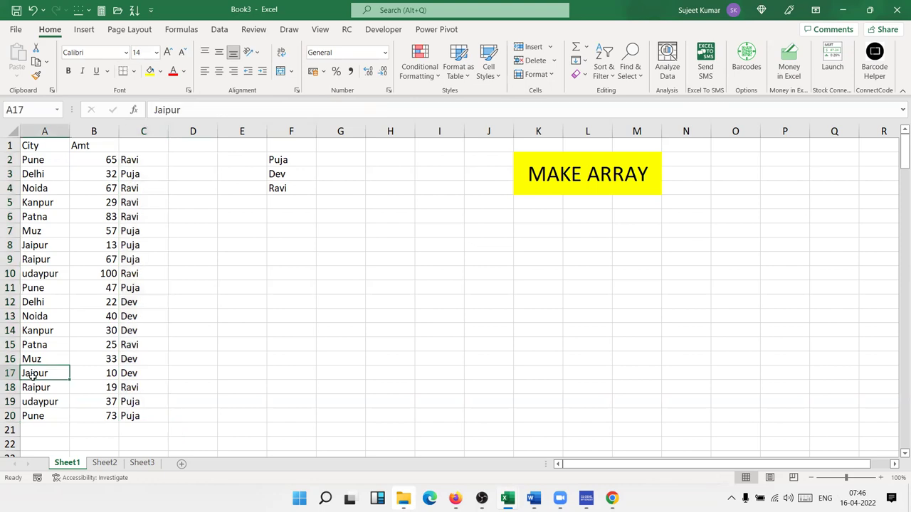
key("ctrl+Down")
key("Down")
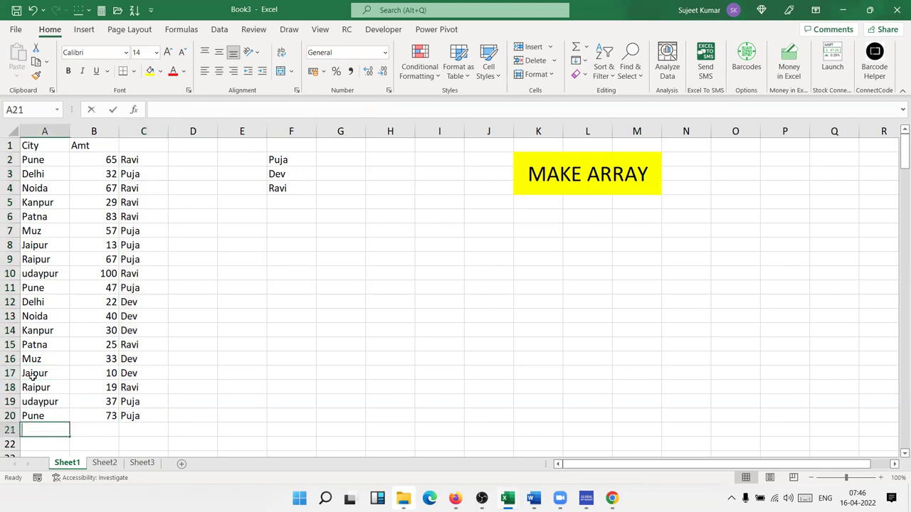
type("Mohn")
key("Return")
key("Up")
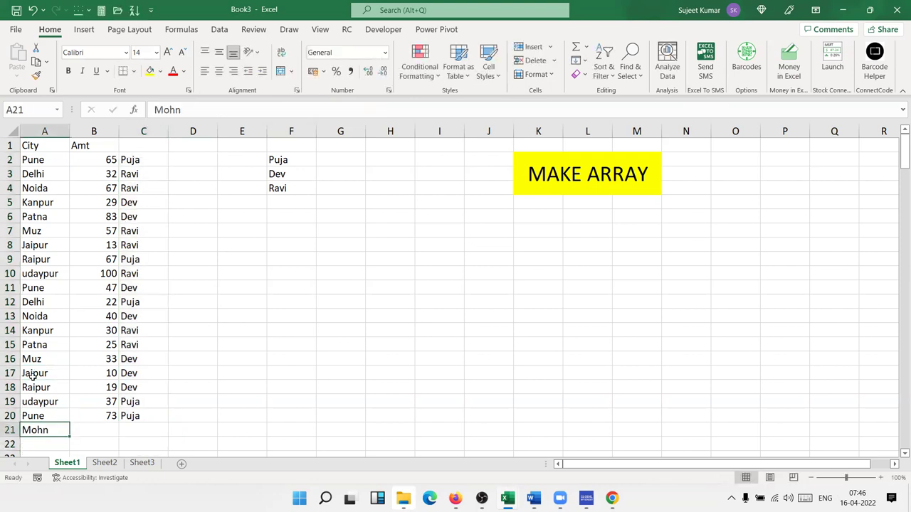
type("Mohab")
Correct A21's name to Mohan and enter amount 65 in B21
key("BackSpace")
type("n")
key("Return")
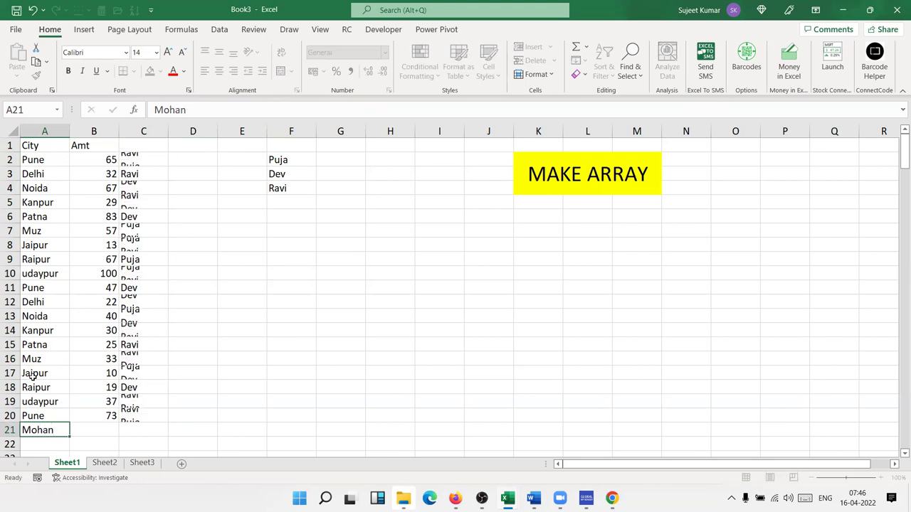
key("Up")
key("Right")
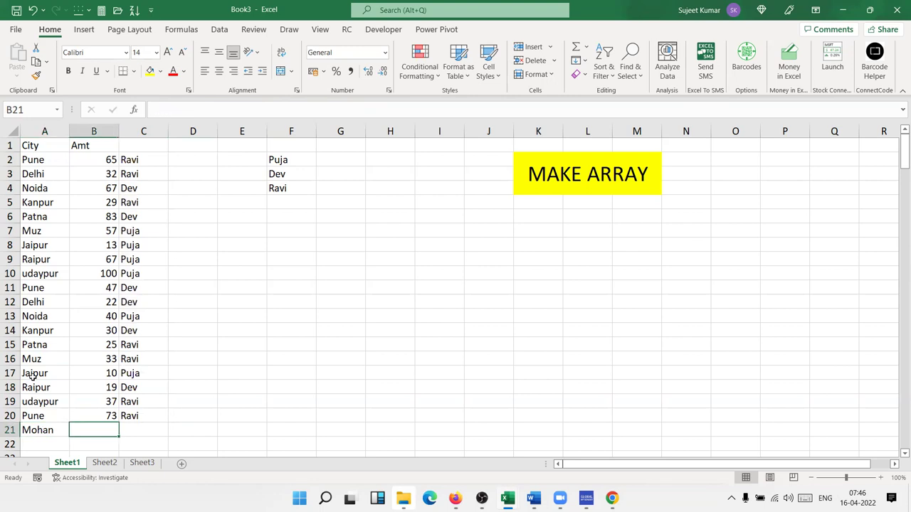
type("65")
key("Return")
Change the city in A21 to udaypur
key("Left")
key("Up")
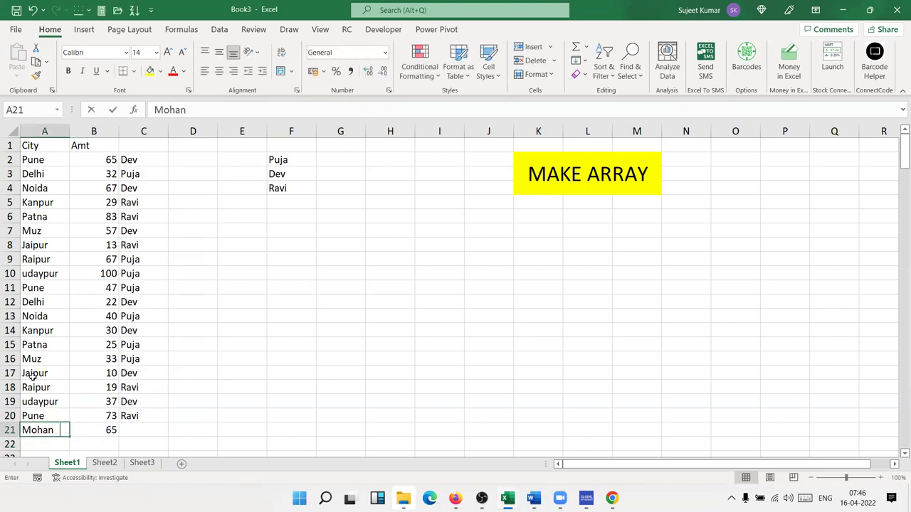
type("UDaypur")
key("Return")
Fill the random-name formula from C20 down into C21 with Ctrl+D
key("Up")
key("Right")
key("Right")
key("Up")
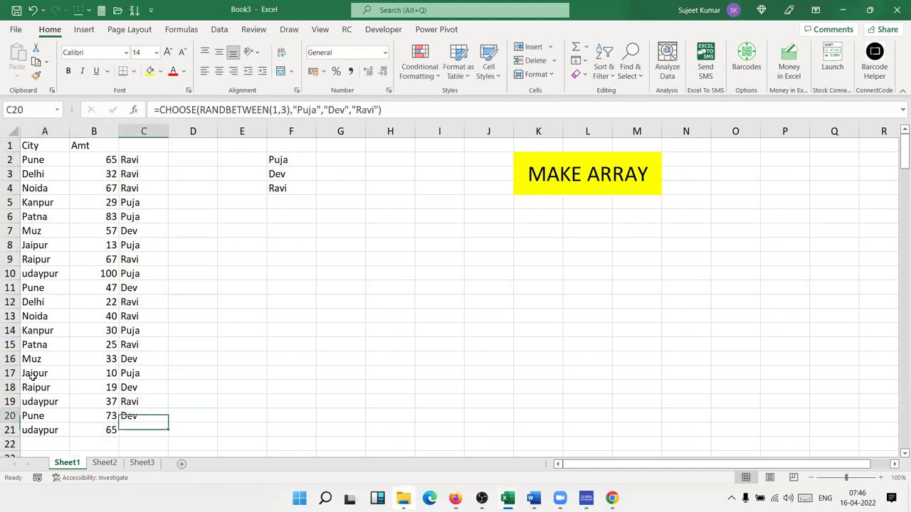
key("shift+Down")
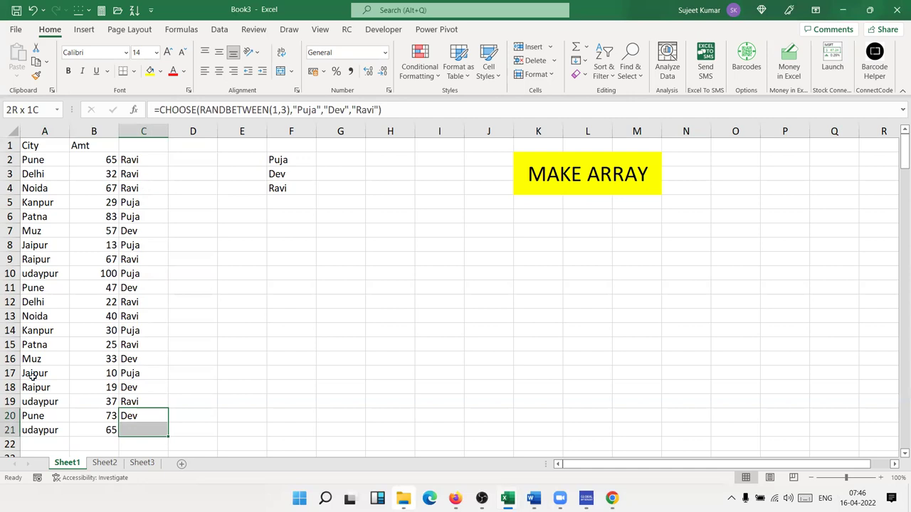
key("ctrl+d")
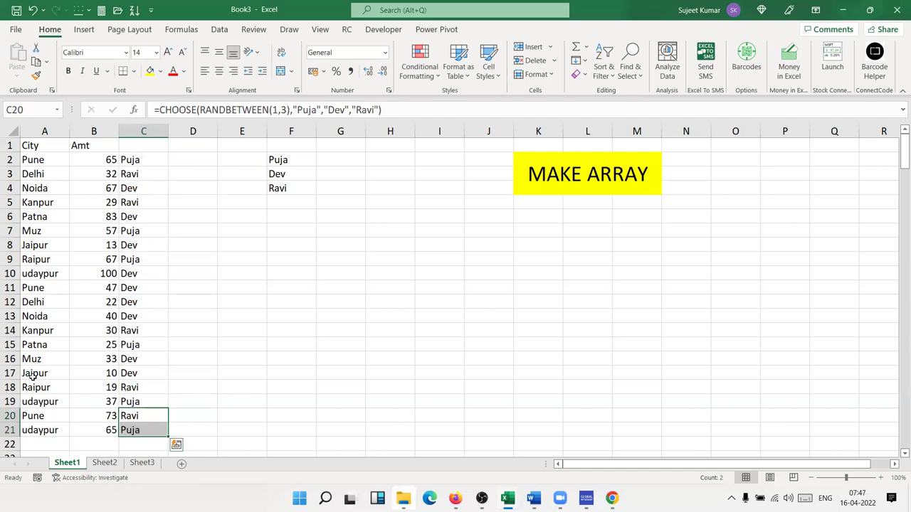
key("Up")
key("Up")
key("Up")
key("Up")
key("Up")
key("Up")
key("Up")
key("Up")
key("Down")
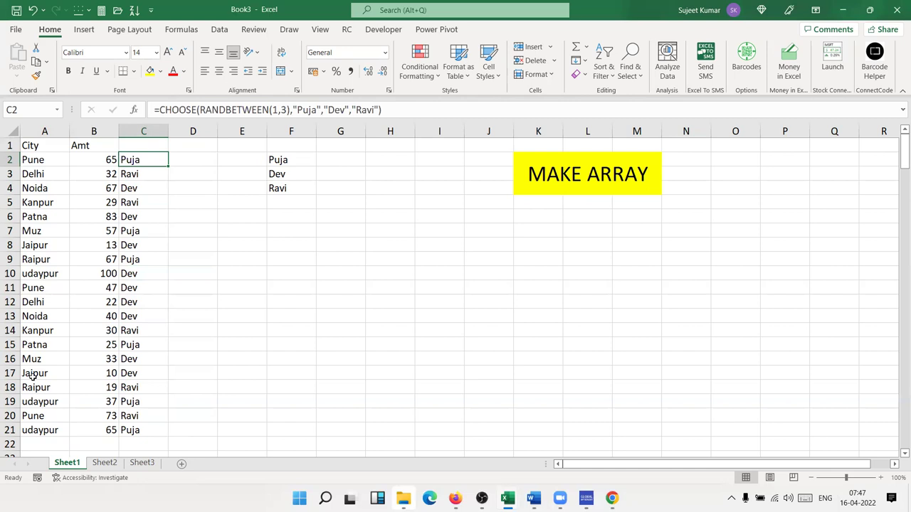
Clear the copied CHOOSE formulas from C3:C21, keeping only C2
double_click(129, 165)
key("Return")
key("ctrl+shift+Down")
key("Delete")
Wrap C2's CHOOSE in =MAKEARRAY(COUNTA(A:A)-1,1,LAMBDA(r,c,...)), spilling names down C2:C21
left_click(130, 164)
double_click(139, 156)
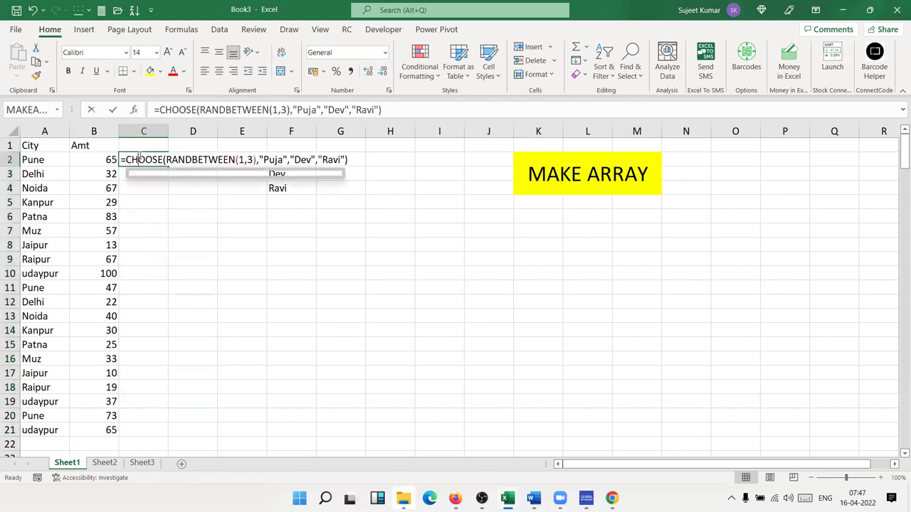
key("Left")
key("Left")
type("ma")
key("Tab")
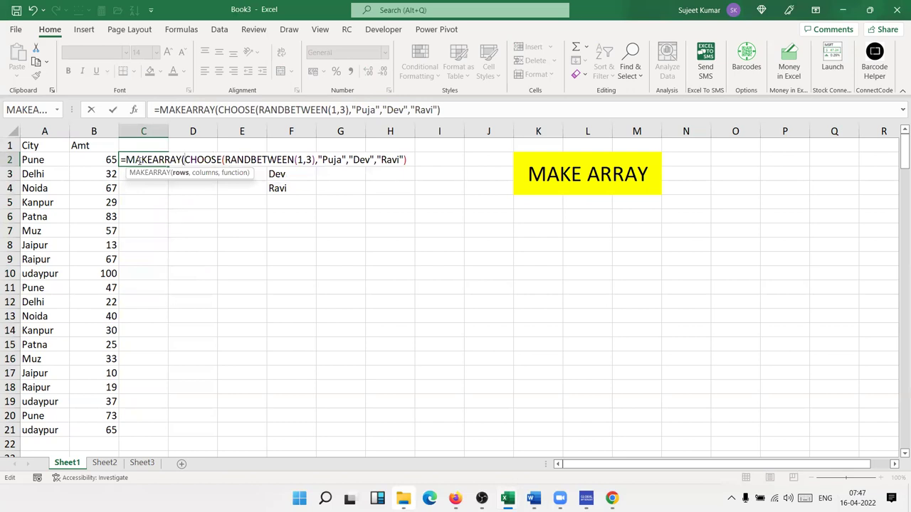
type("coun")
key("Down")
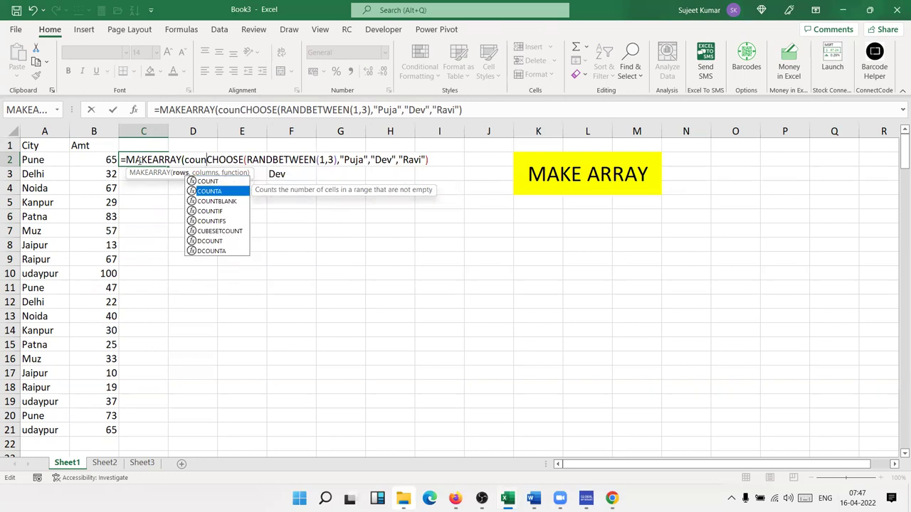
key("Tab")
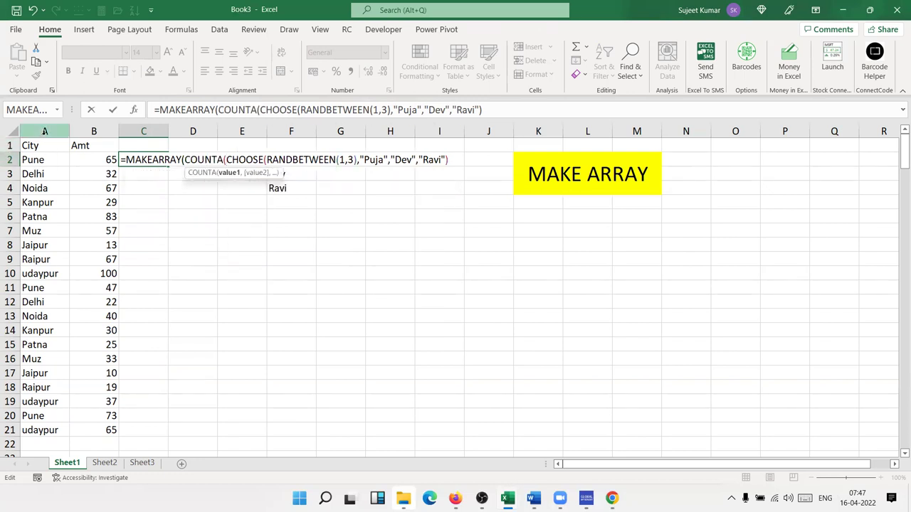
left_click(45, 131)
type(")-1,1,")
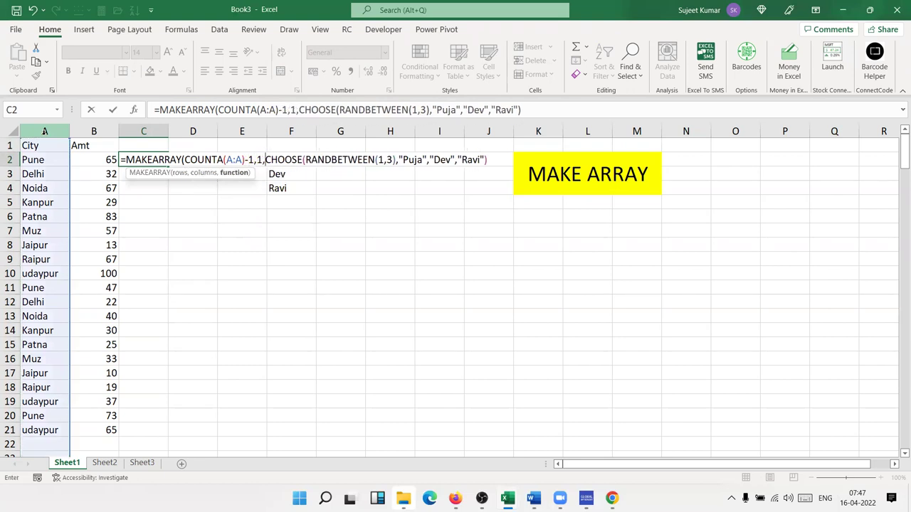
type("lam")
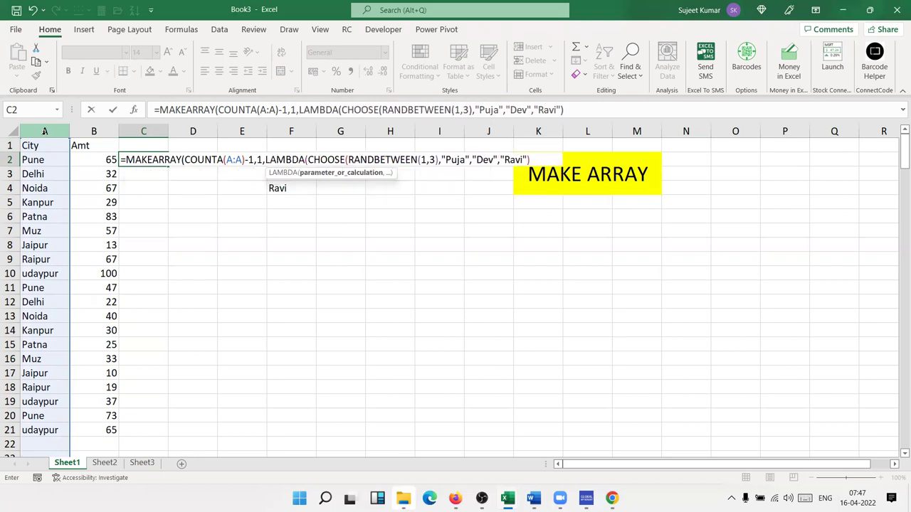
type("r")
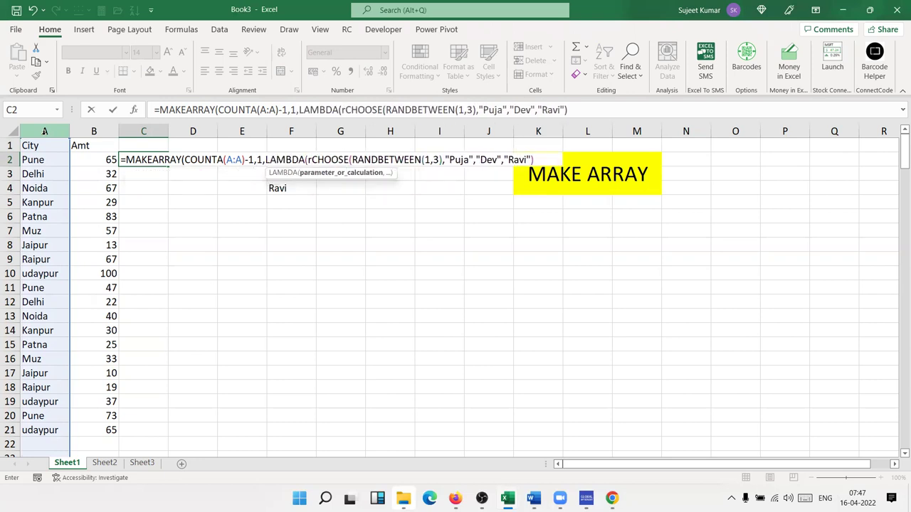
type(",c")
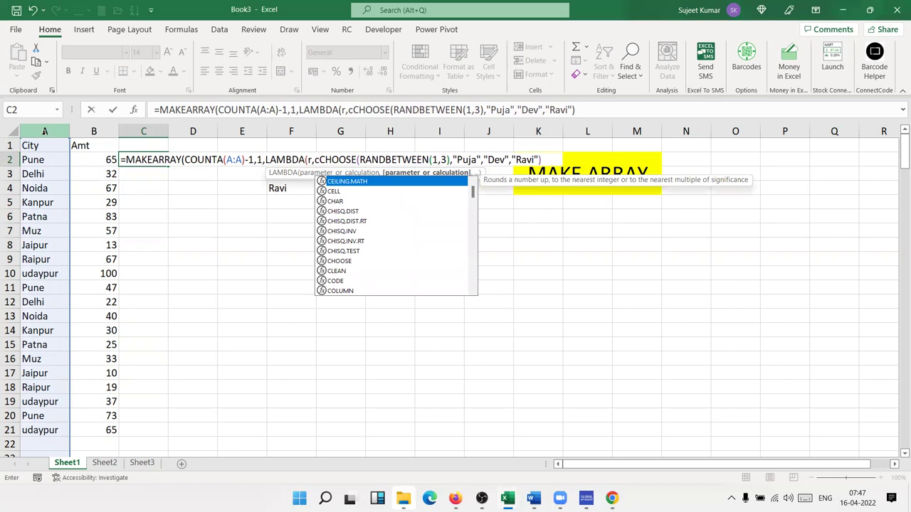
type(",")
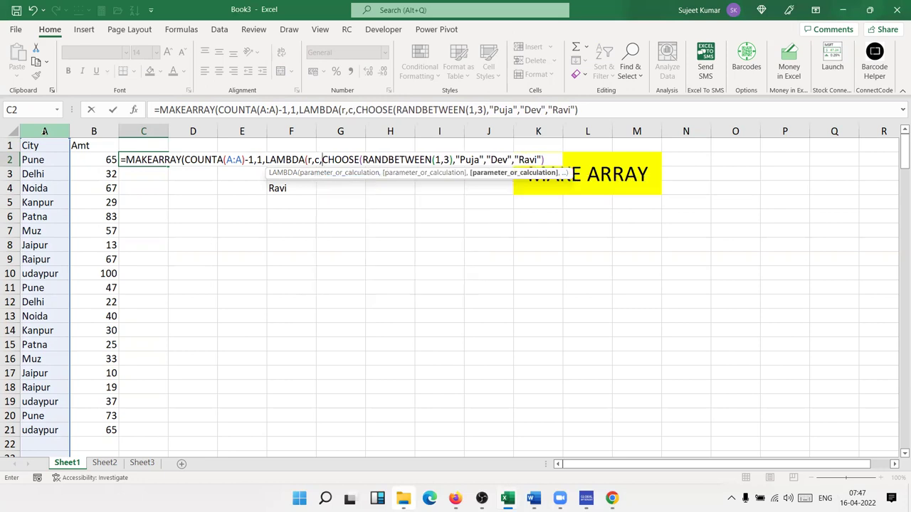
key("Return")
key("Return")
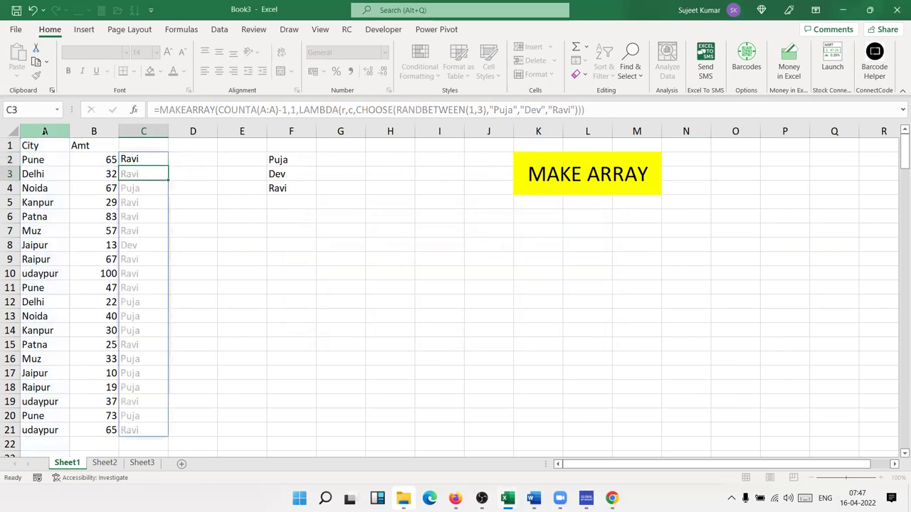
Add Hajipur with amount 68 in row 22 (A22 and B22)
left_click(45, 443)
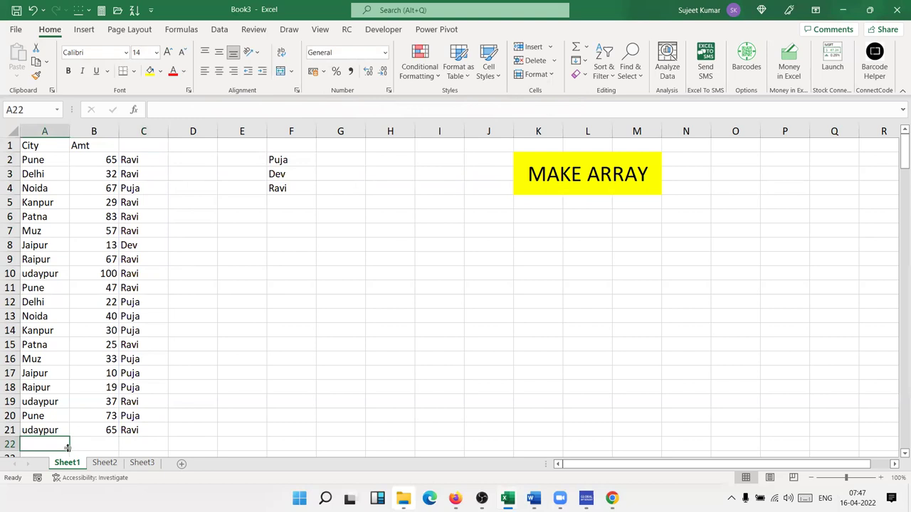
type("J")
key("BackSpace")
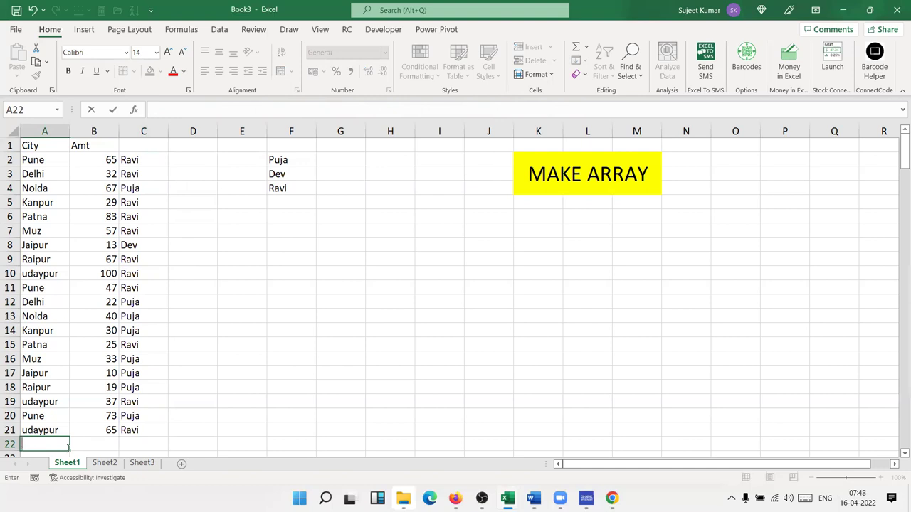
type("Haji")
type("pur")
key("Return")
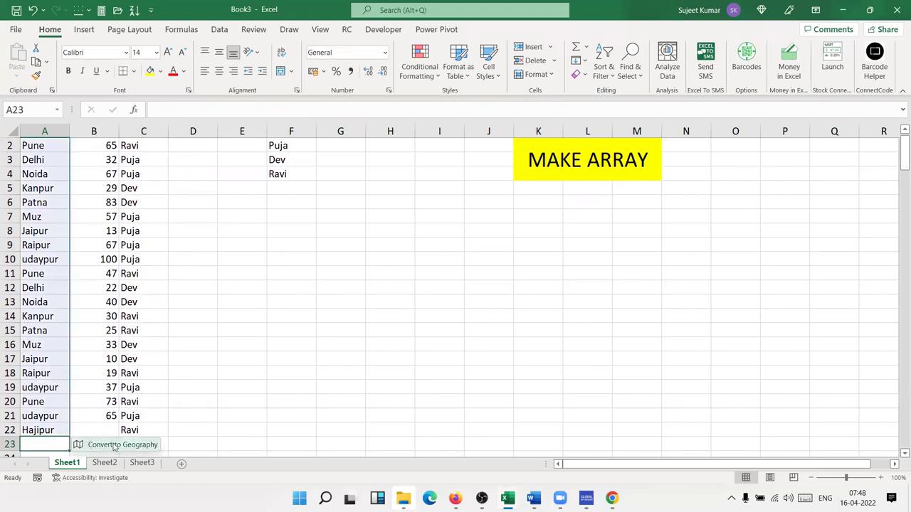
scroll(142, 417, "down", 1)
scroll(143, 417, "down", 2)
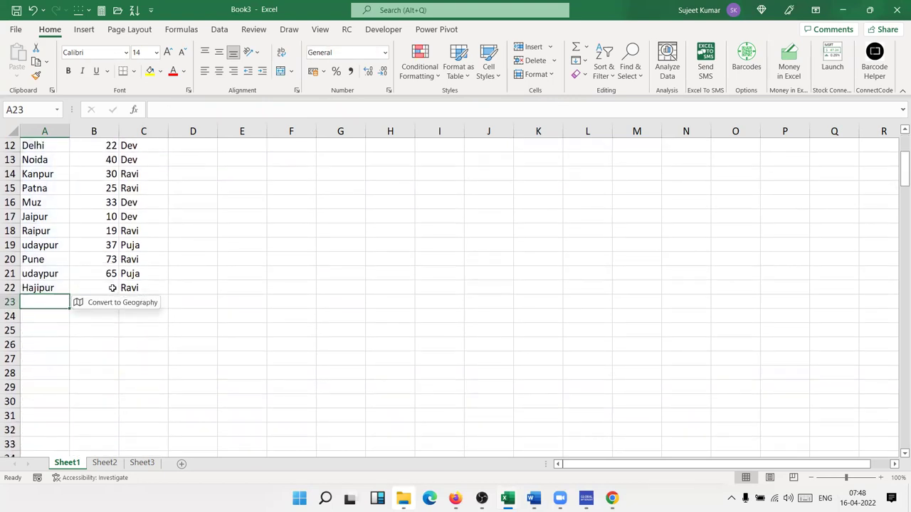
left_click(111, 287)
type("68")
key("Return")
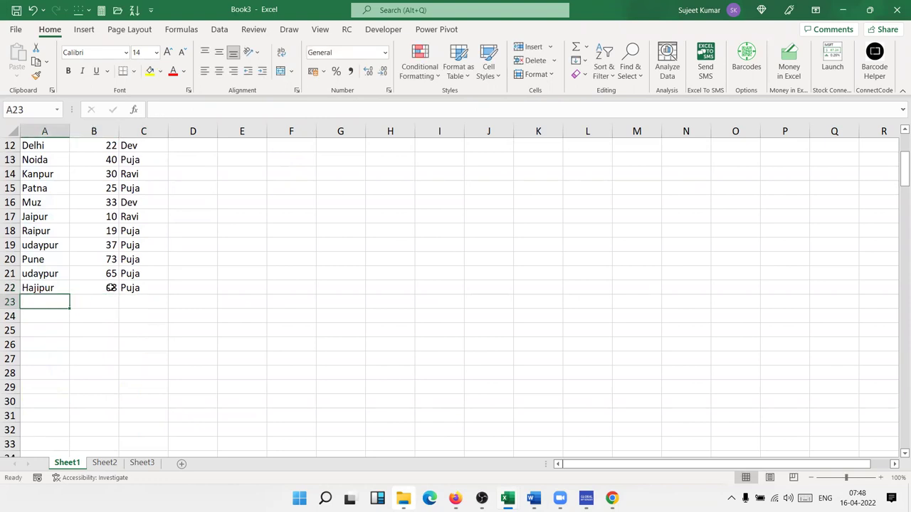
Add Kanpur with amount 652 in row 23 (A23 and B23)
type("Kanpu")
key("BackSpace")
key("BackSpace")
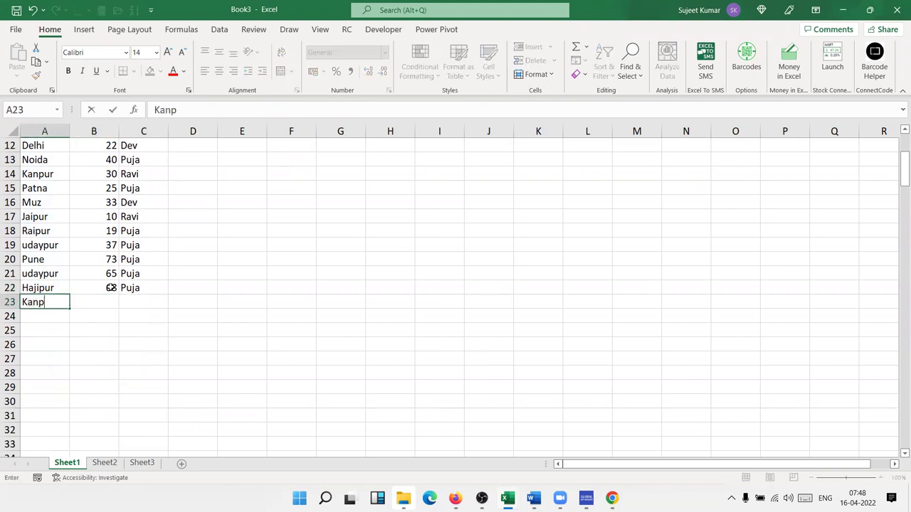
type("ur")
key("Return")
key("Up")
key("Right")
type("652")
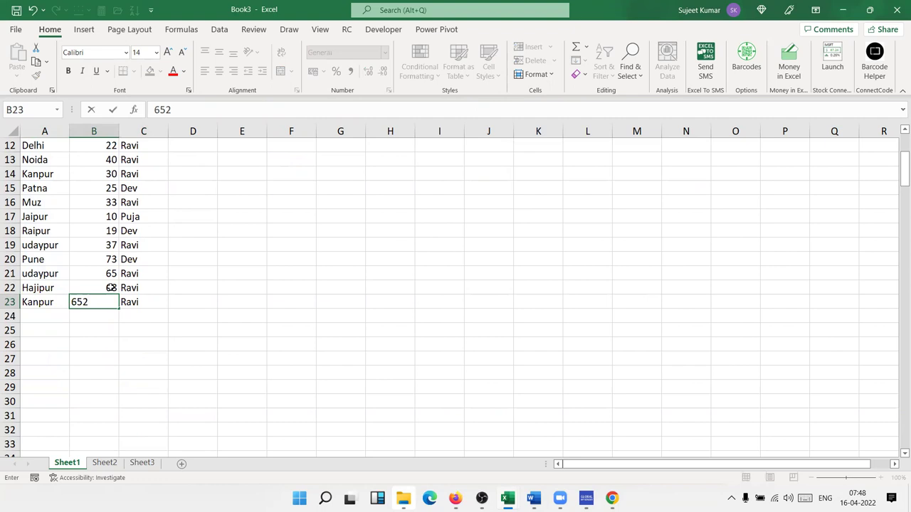
key("Return")
Confirm C23 is covered by the spilled MAKEARRAY formula, then deselect column C
left_click(126, 303)
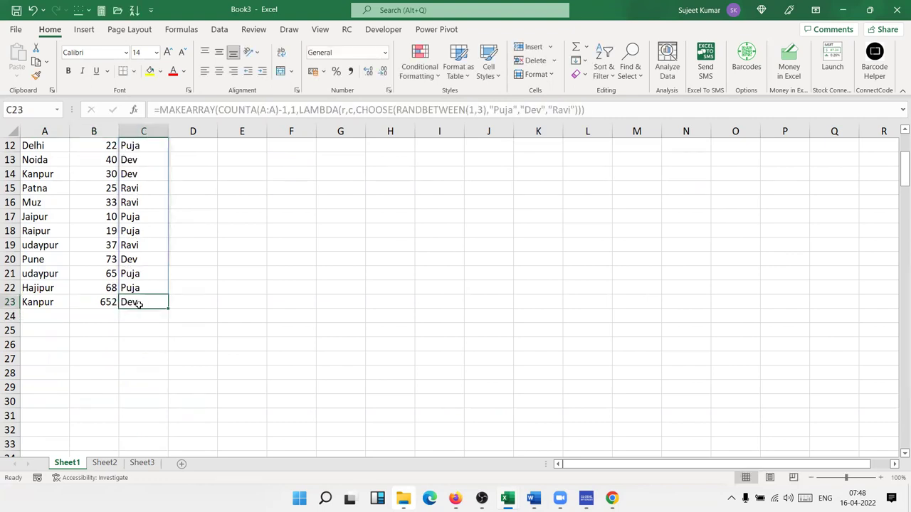
scroll(165, 398, "up", 2)
scroll(166, 399, "up", 2)
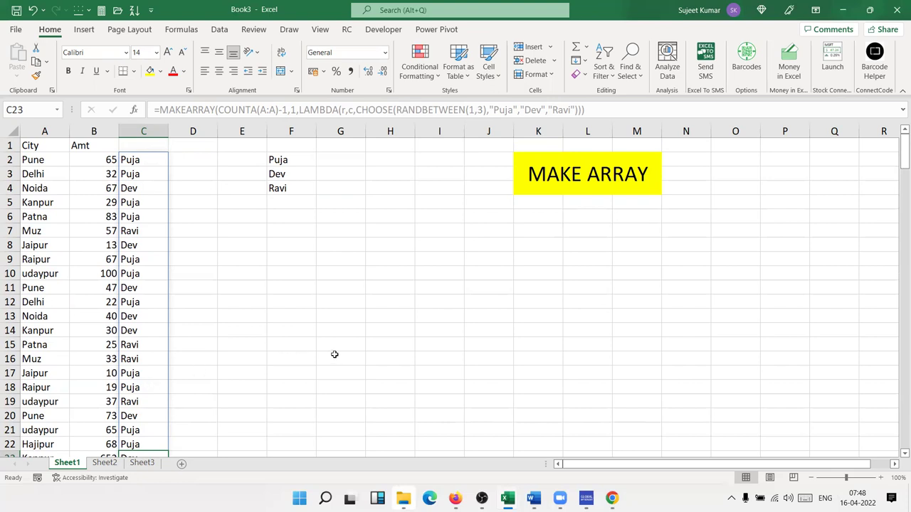
left_click(465, 358)
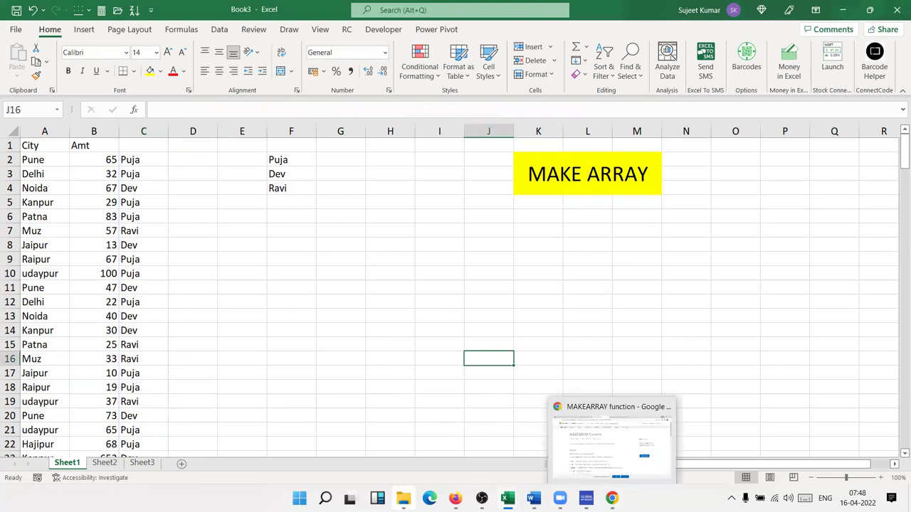
In Chrome, open the EXCEL MIS TRAINING app page on Google Play and select its title
left_click(610, 438)
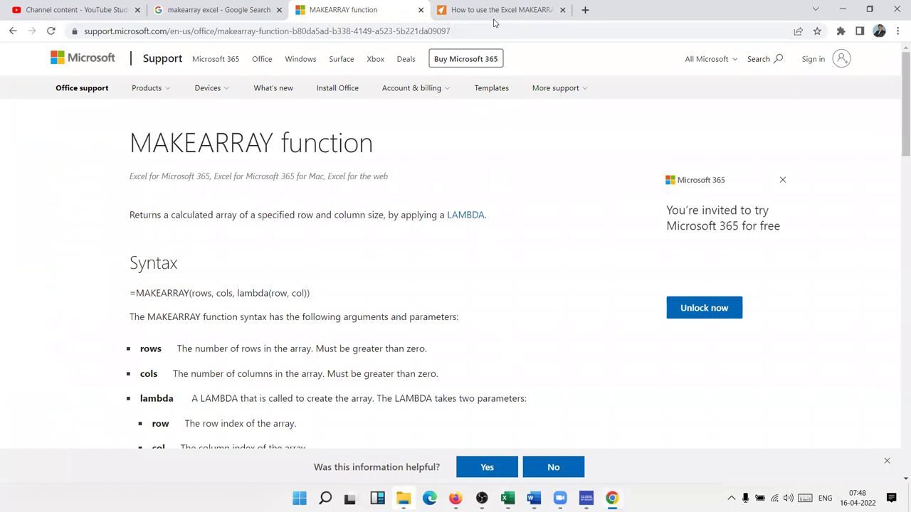
left_click(580, 13)
type("pl")
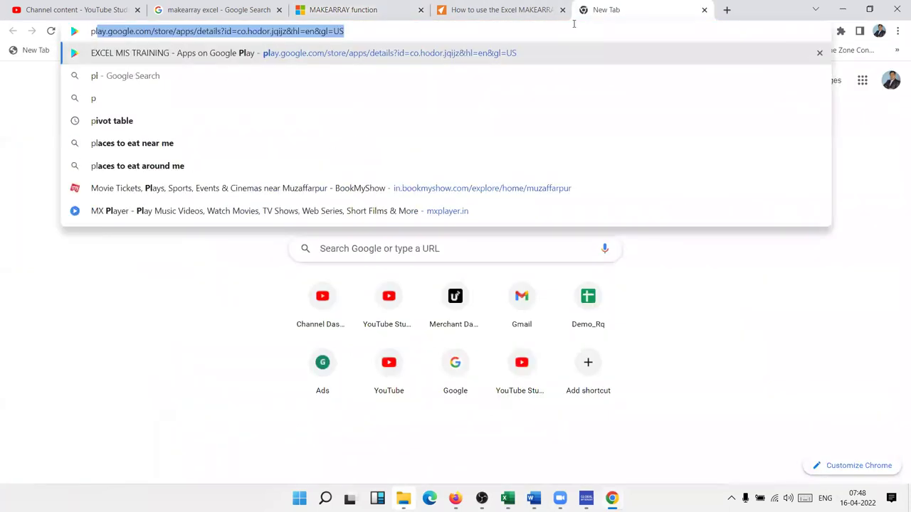
key("Return")
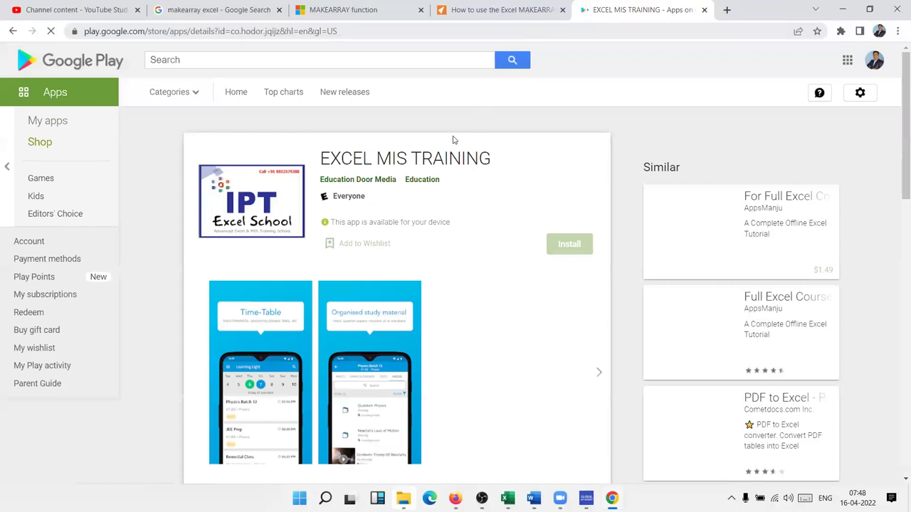
triple_click(367, 158)
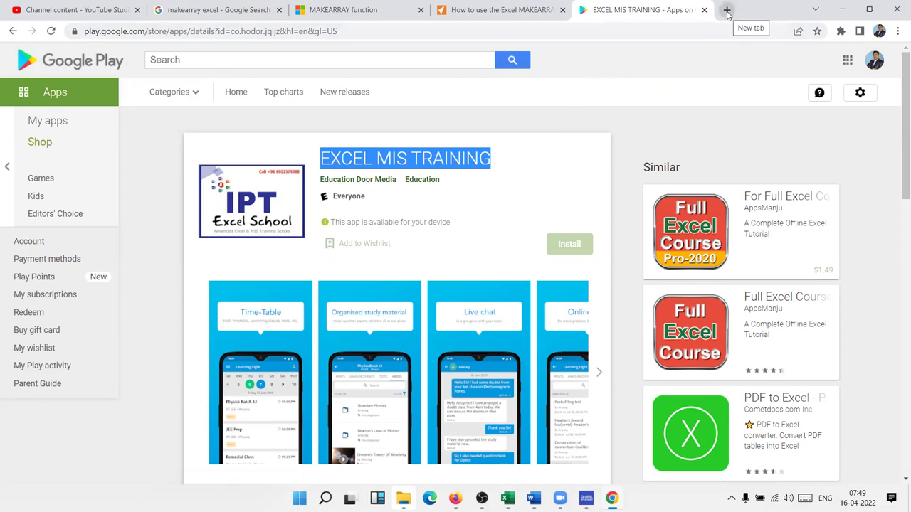
Visit the iptindia.com IPT Excel School site, then minimize Chrome to show the workbook
left_click(726, 12)
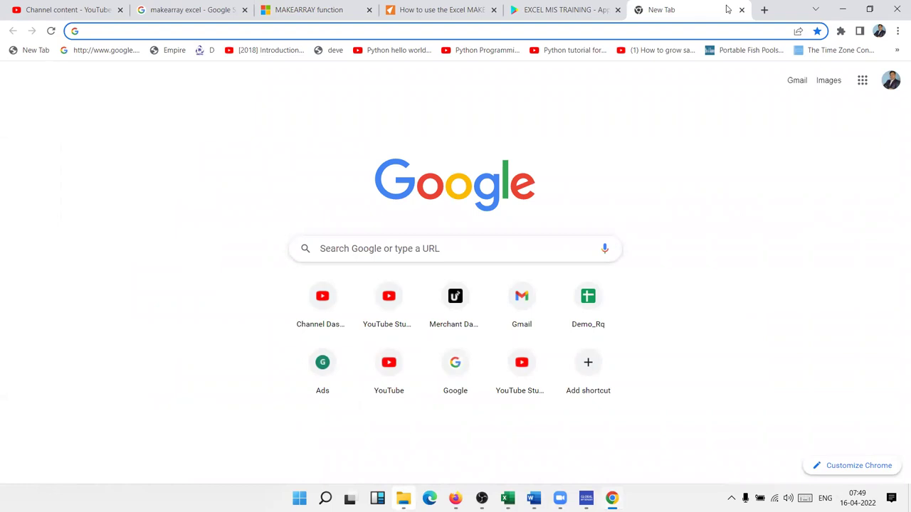
type("ipt")
key("Return")
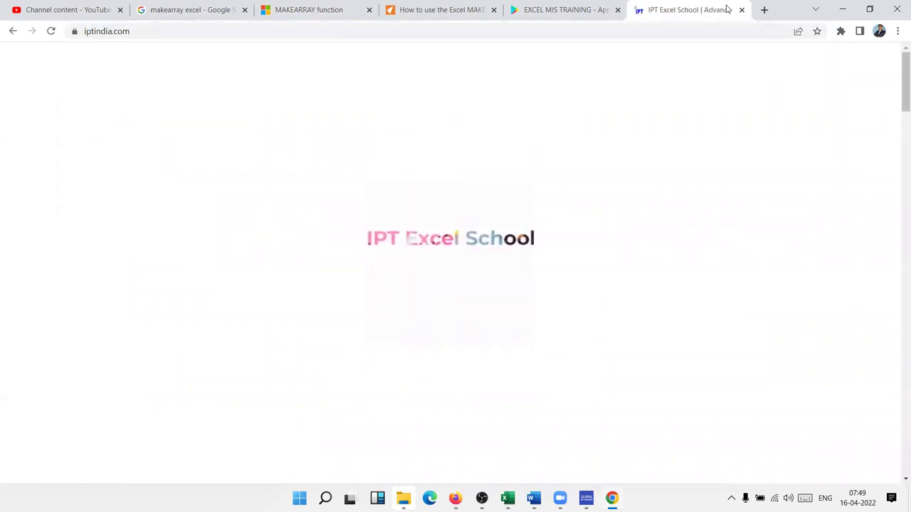
scroll(692, 176, "down", 3)
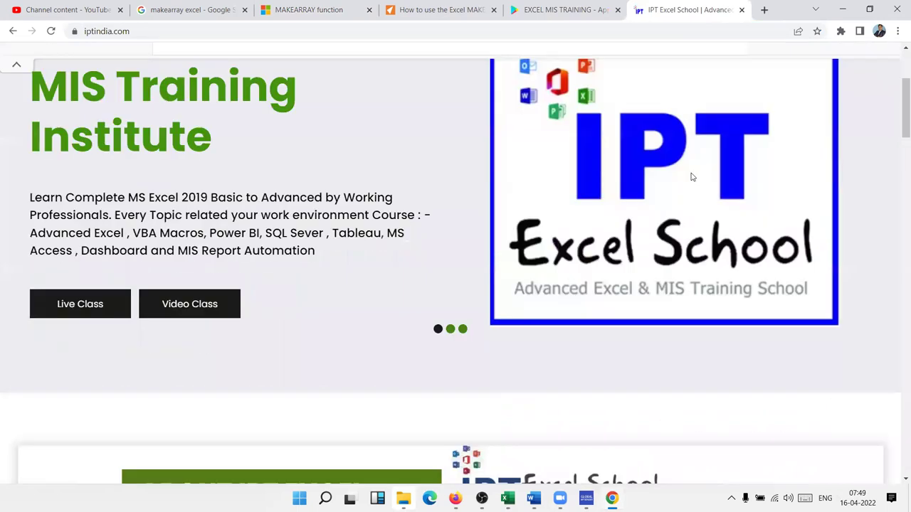
scroll(692, 176, "up", 3)
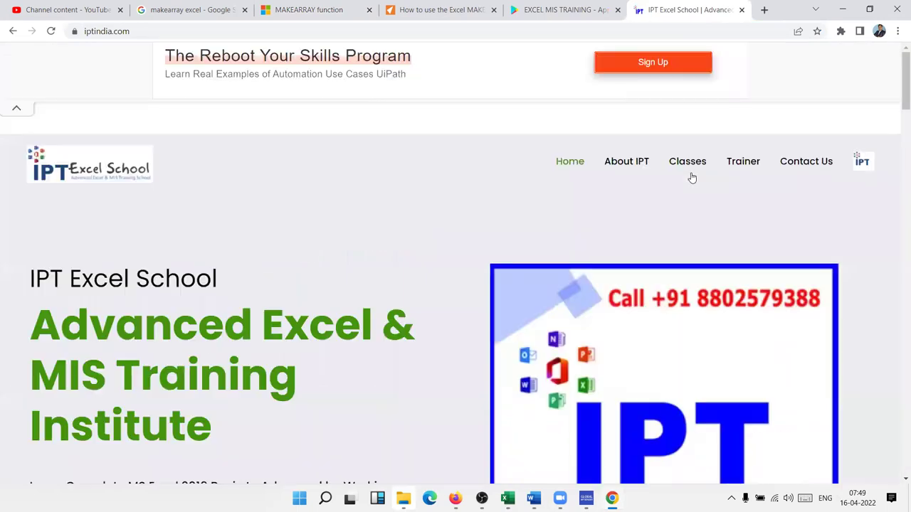
left_click(839, 7)
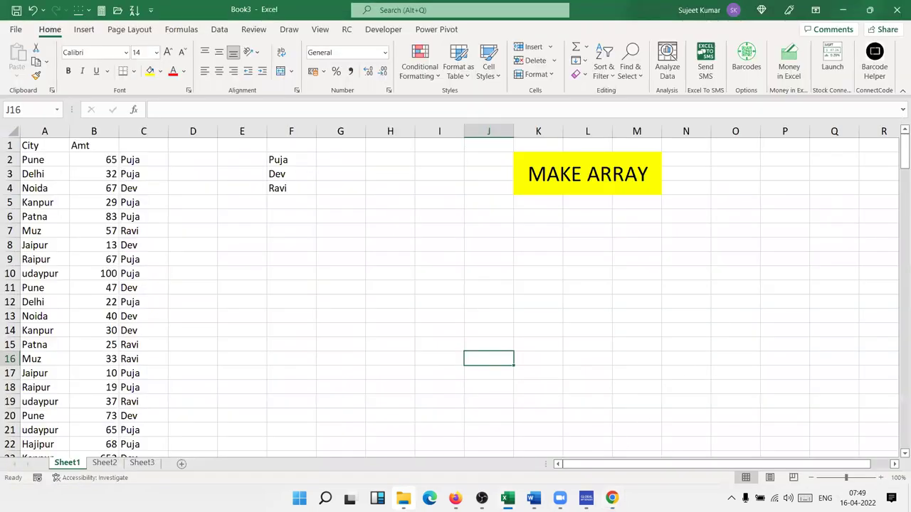